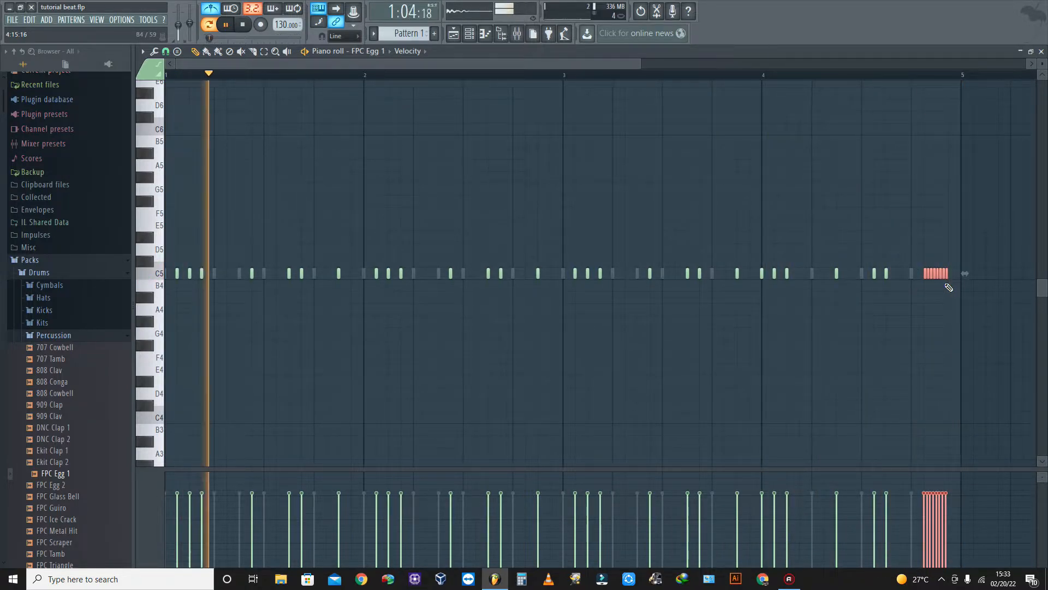
- Save the project
click(12, 19)
click(23, 72)
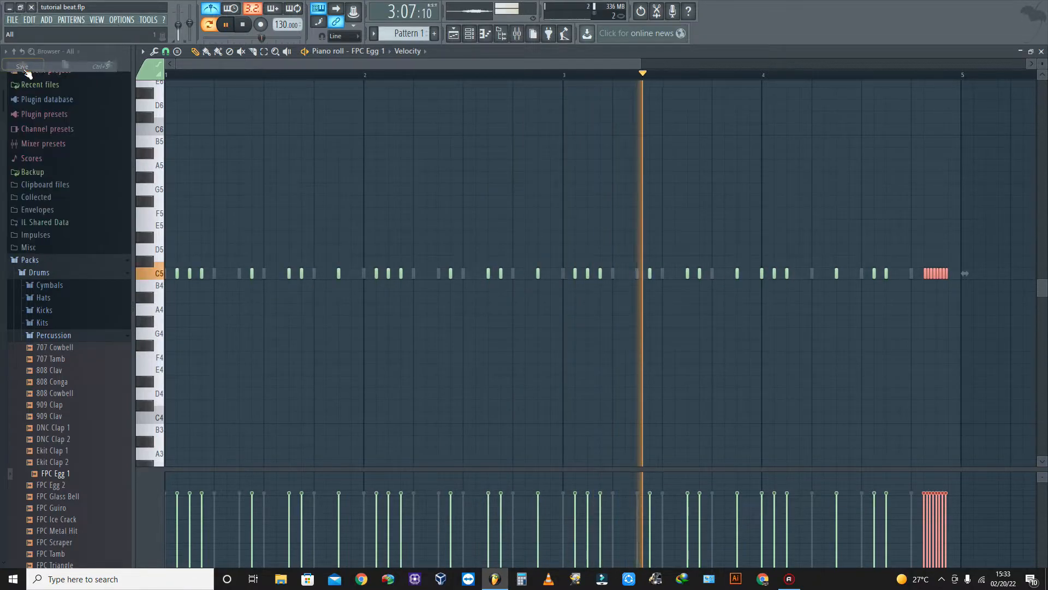
- Lower the fader of FPC Egg 1's mixer track, Insert 4, slightly below Insert 3's level and save the project
click(517, 34)
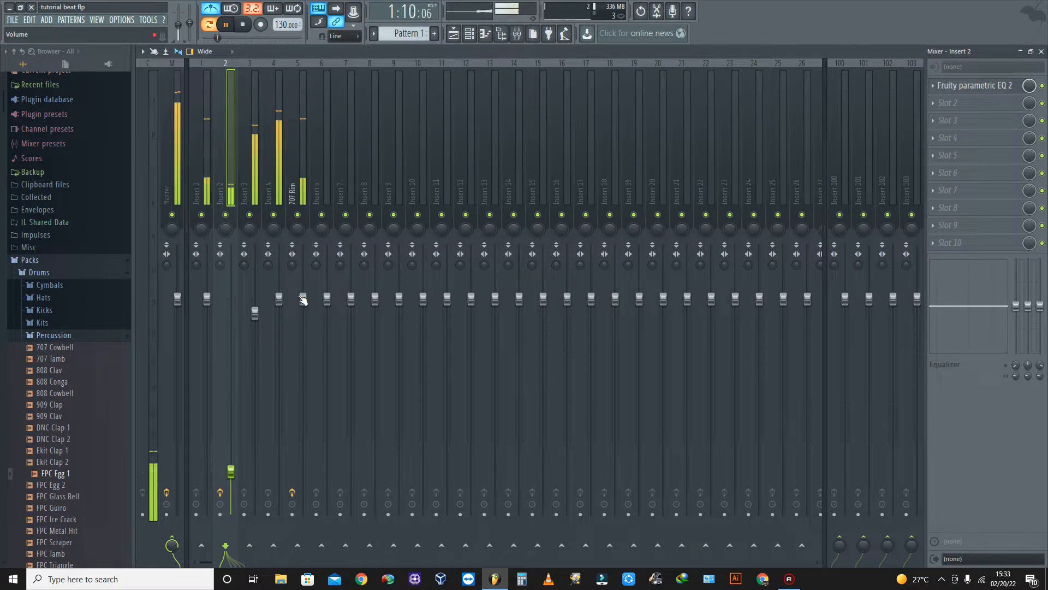
click(469, 33)
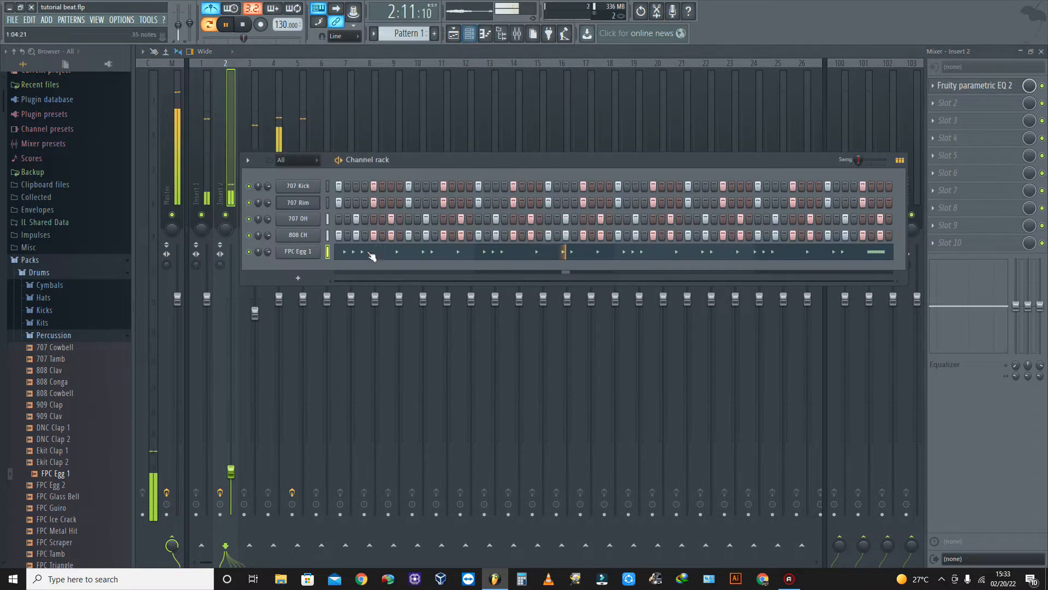
click(312, 255)
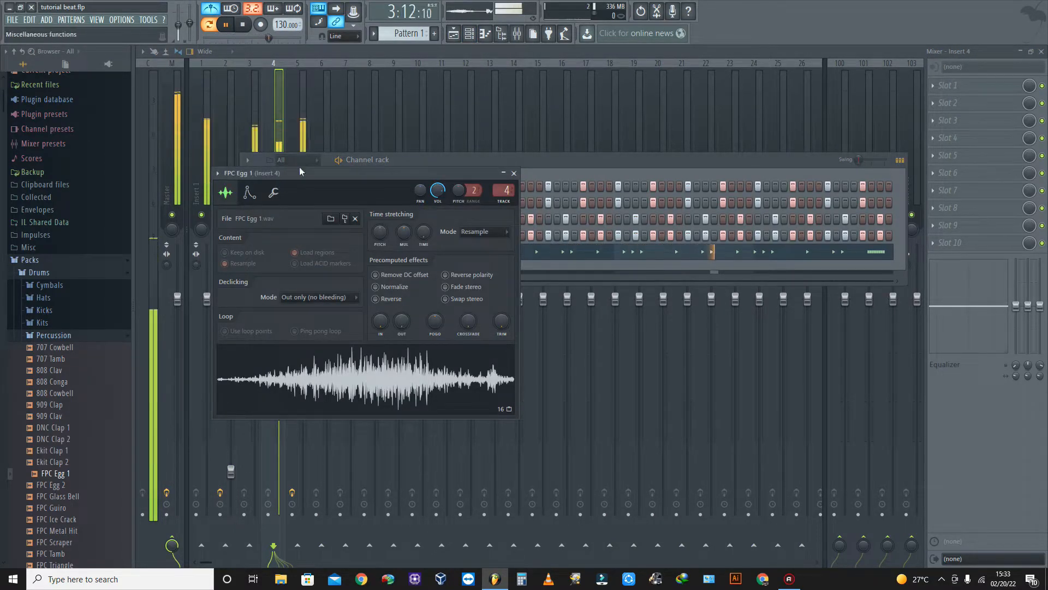
click(517, 33)
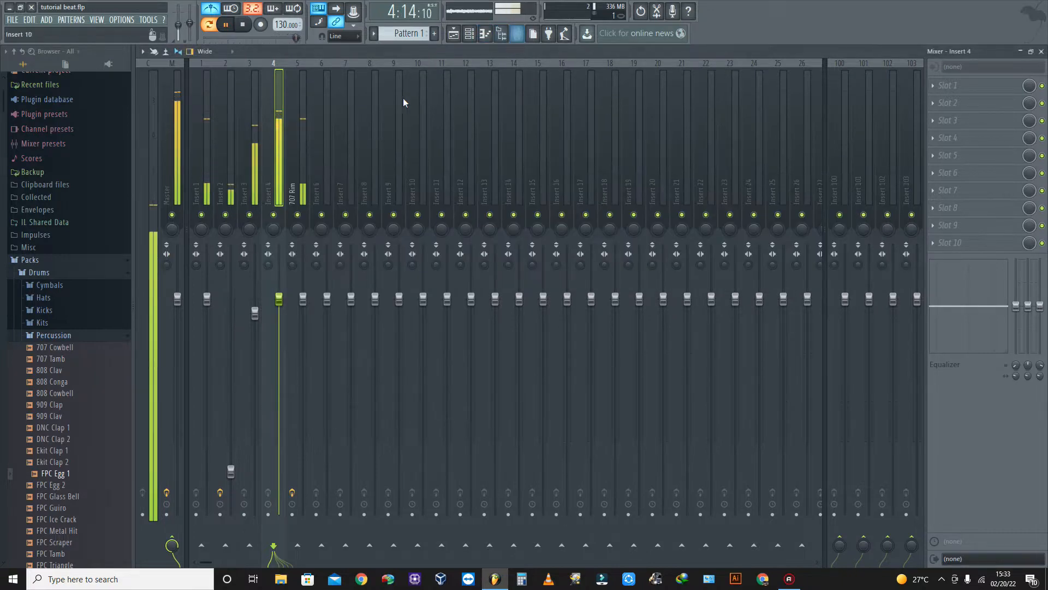
drag(279, 299, 279, 334)
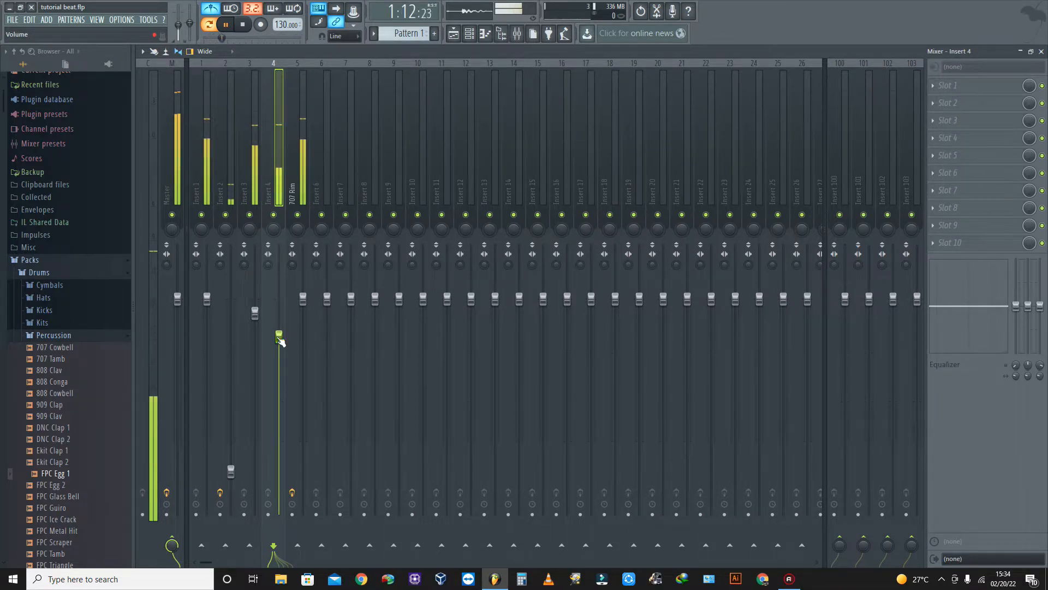
drag(279, 337, 279, 341)
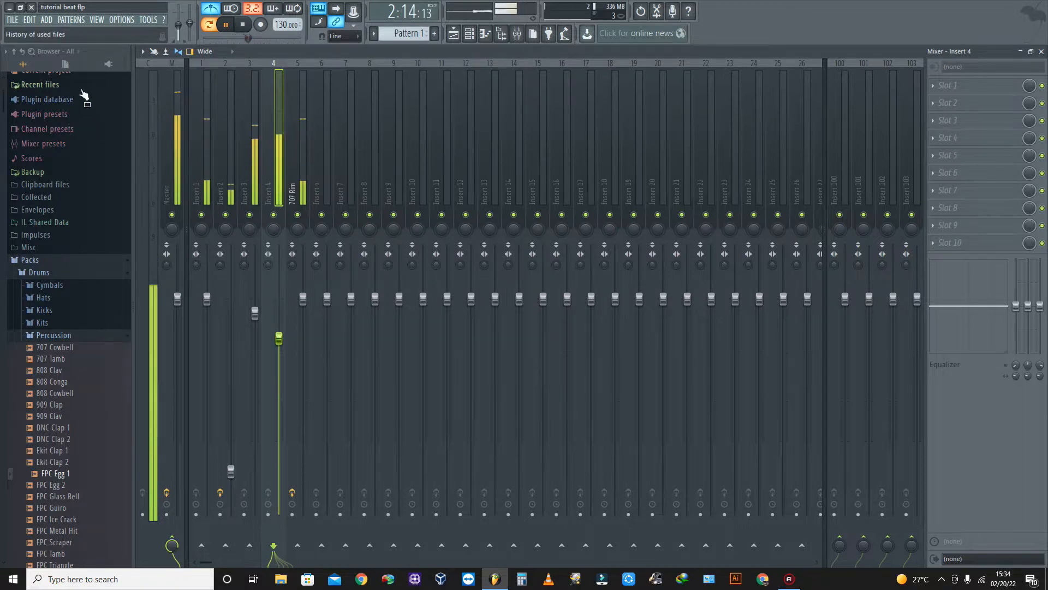
click(12, 20)
click(26, 67)
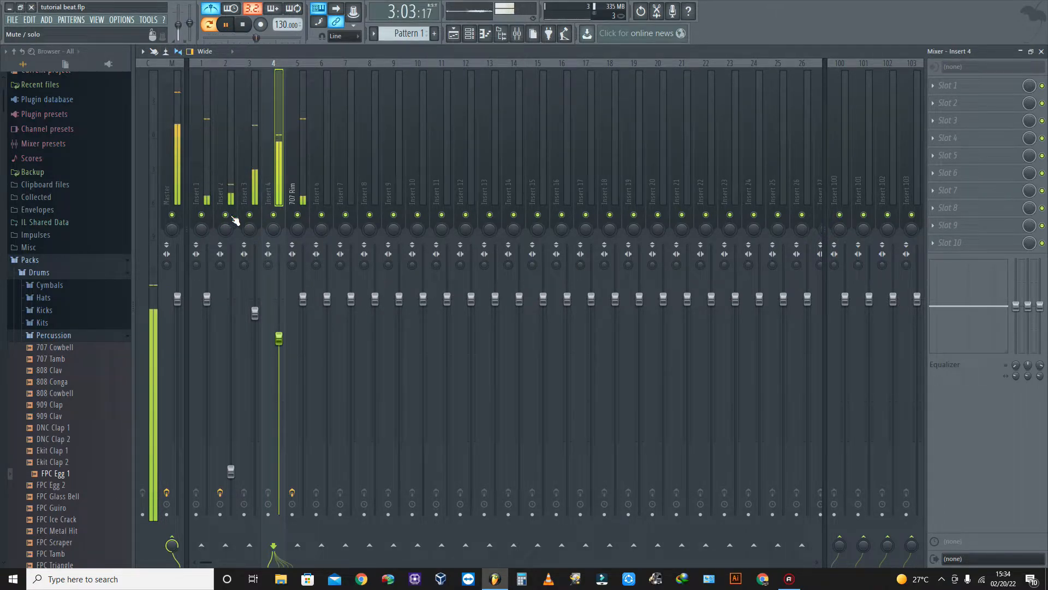
- Compare the mix with the 707 Rim track muted and unmuted, lower its fader below Insert 4's level, and save the project
click(297, 215)
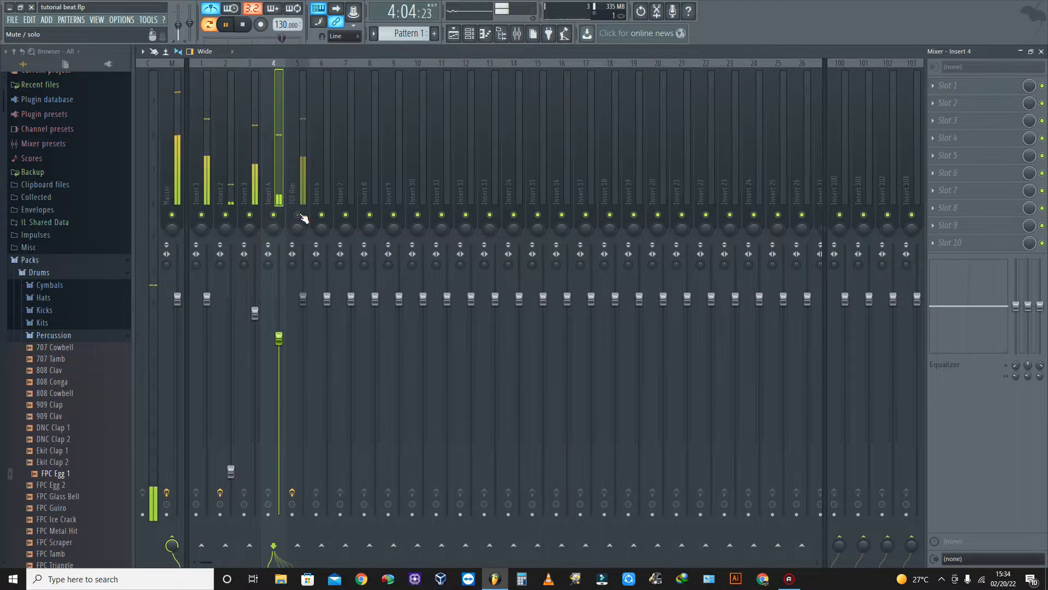
click(297, 214)
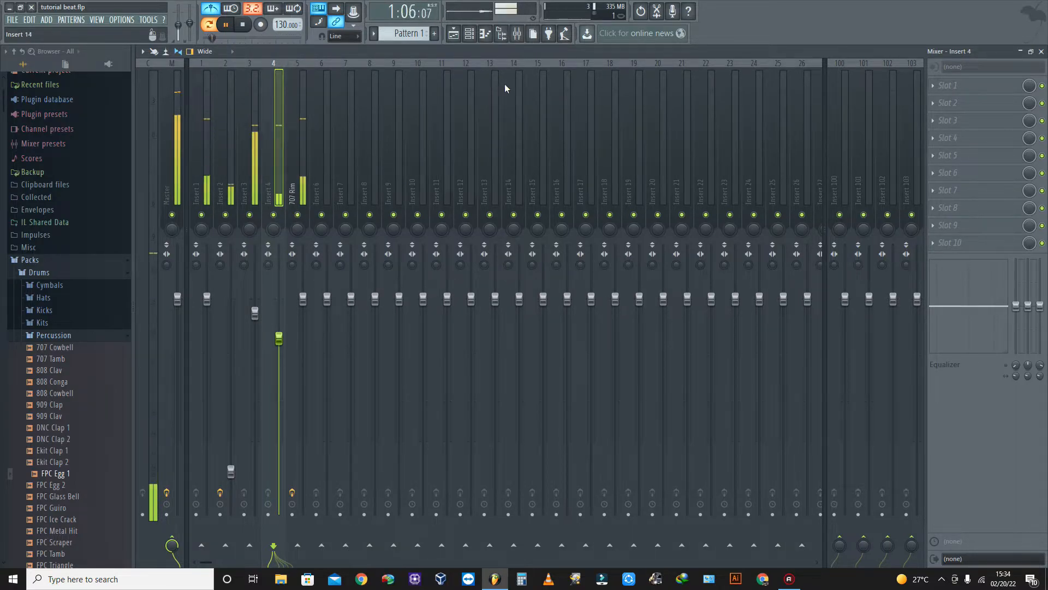
drag(303, 298, 303, 354)
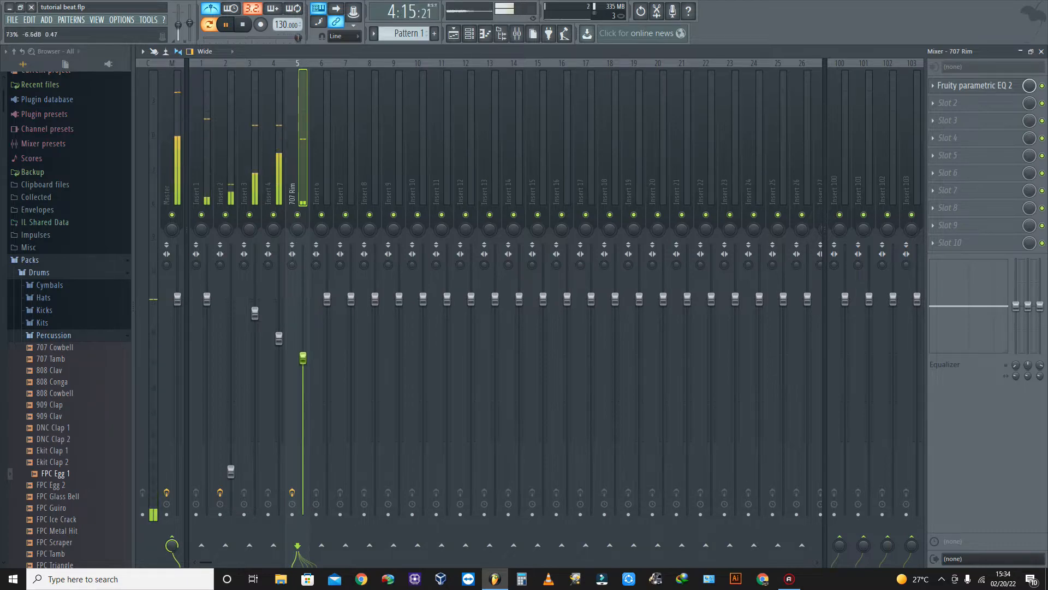
drag(303, 356, 303, 386)
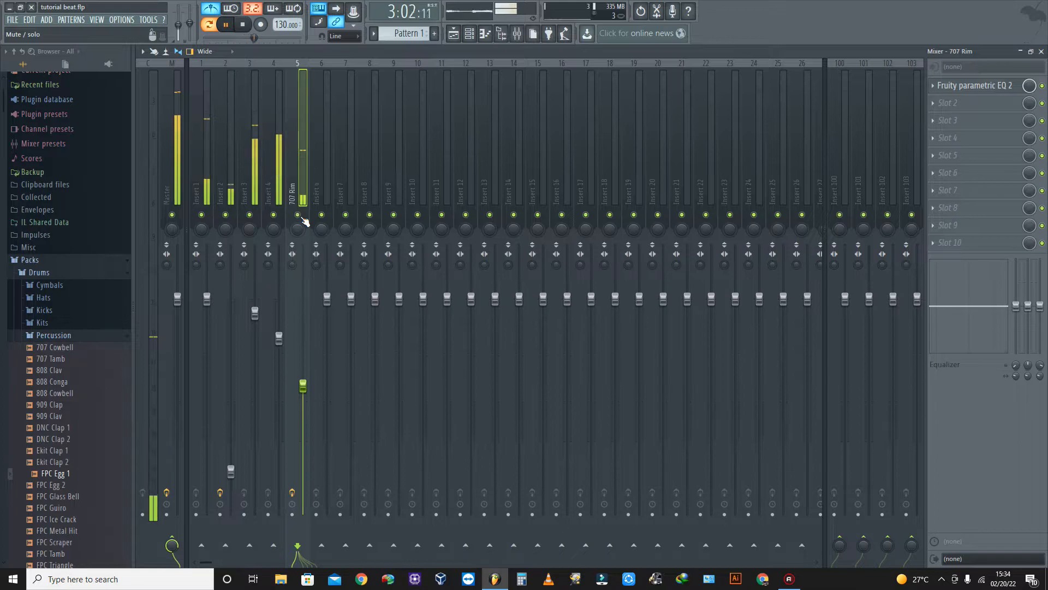
click(12, 20)
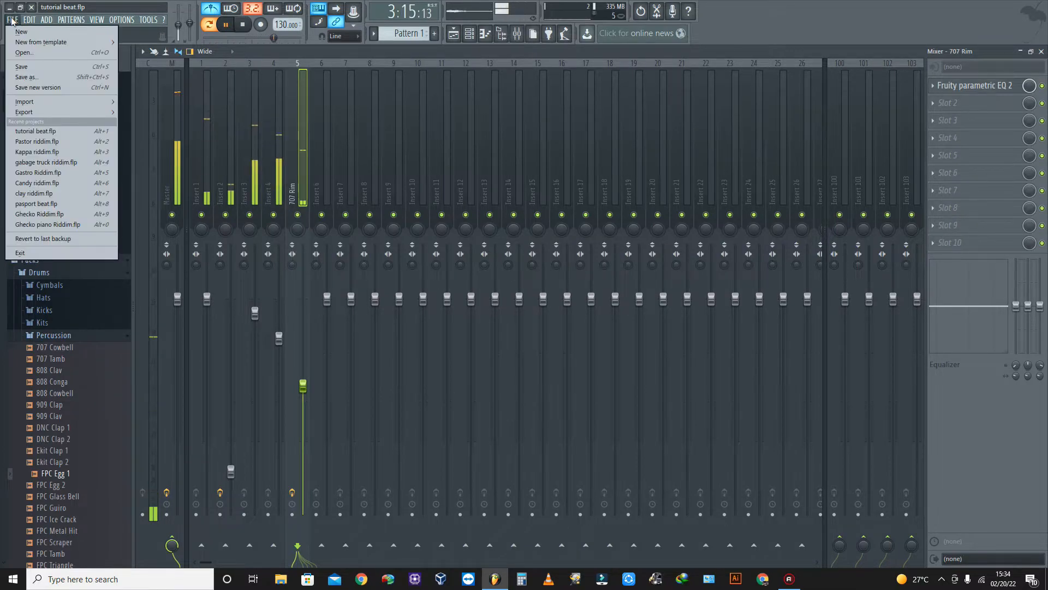
click(17, 68)
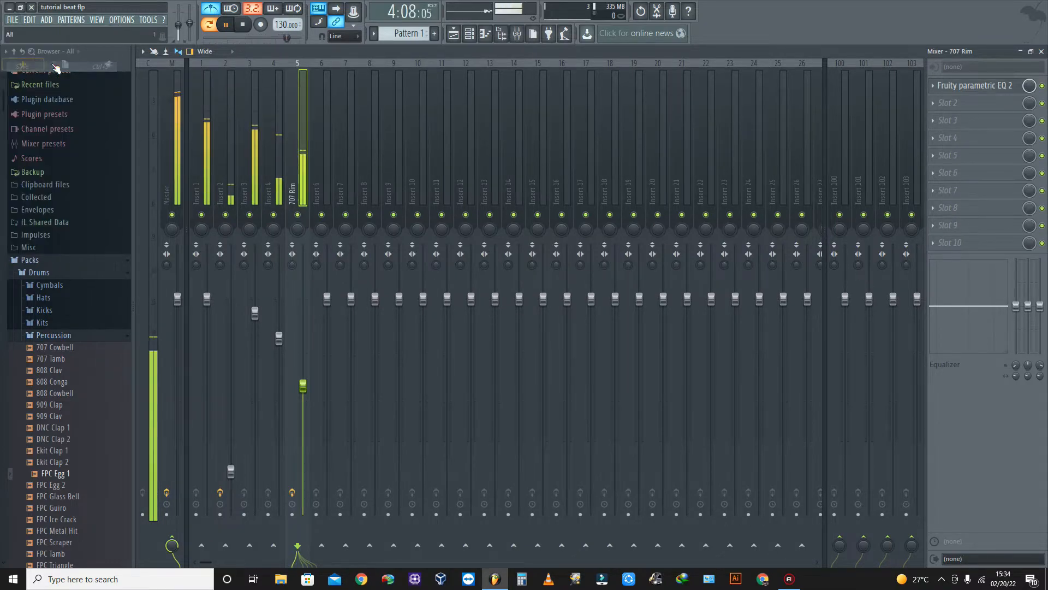
- Audition the drum pack's snare samples, from 14in Rim through 707 Rim, 808 Snare and 909 Rim to Alum Snare 2
click(453, 34)
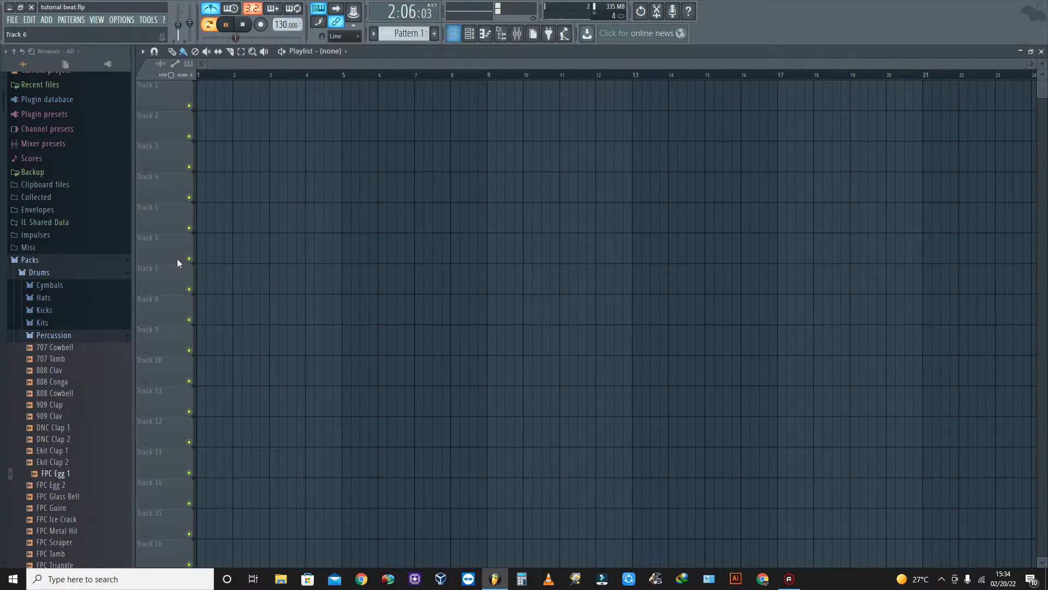
click(38, 335)
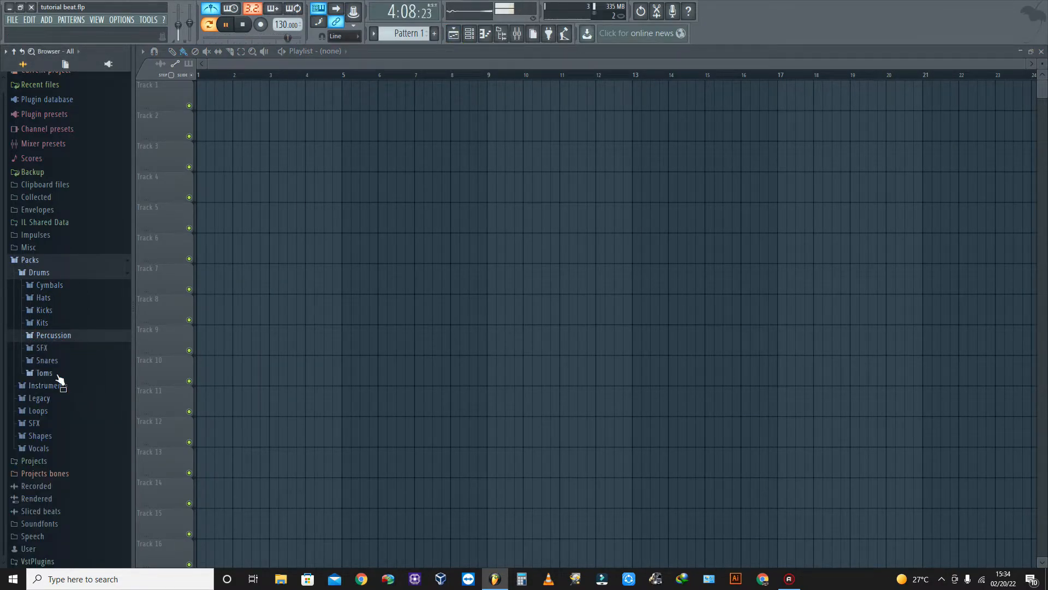
click(53, 363)
scroll(81, 371, down, 5)
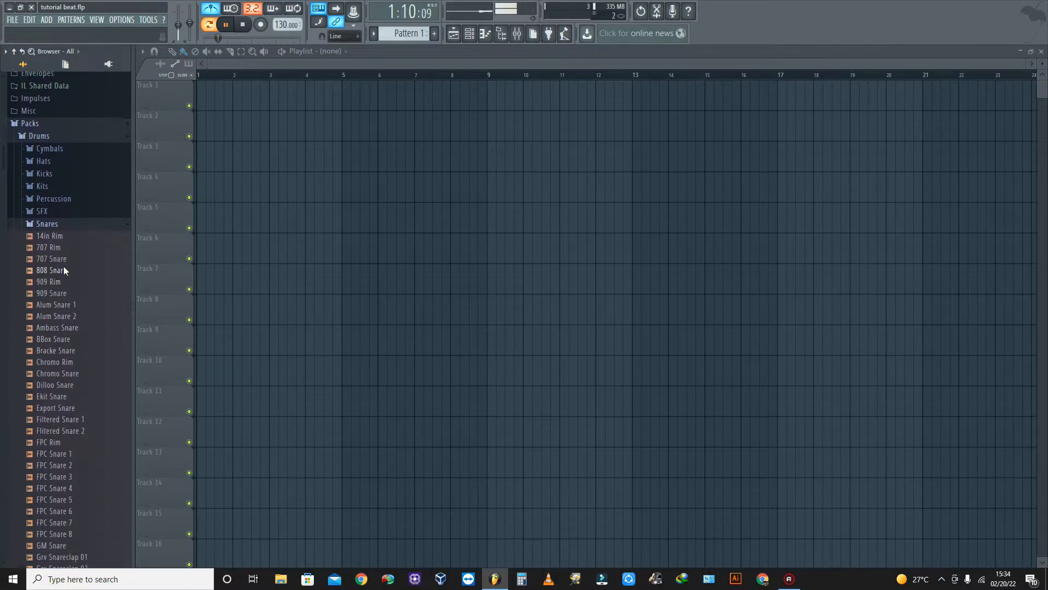
click(51, 235)
click(54, 247)
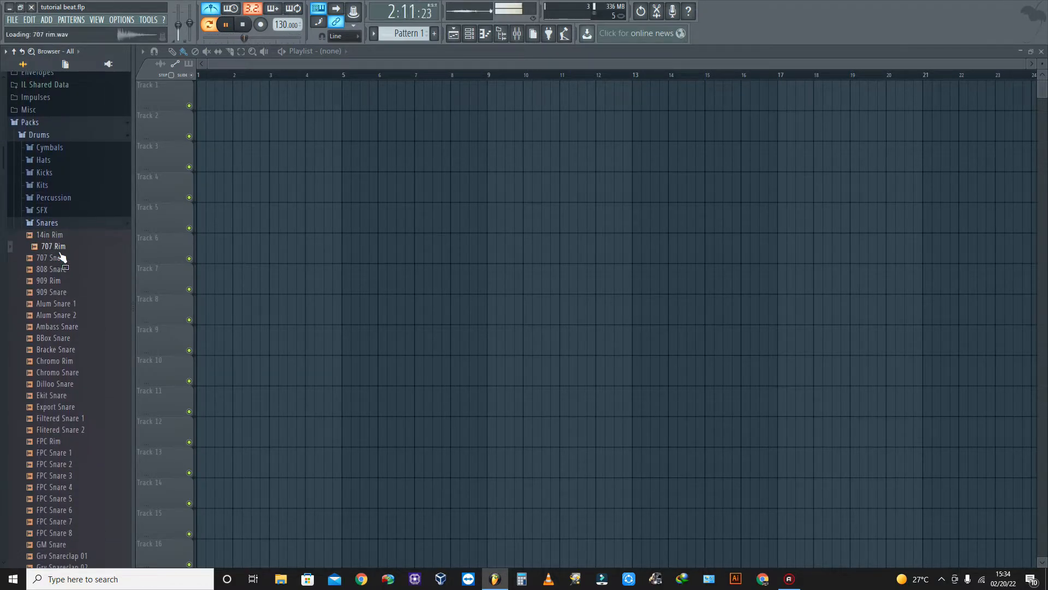
click(59, 270)
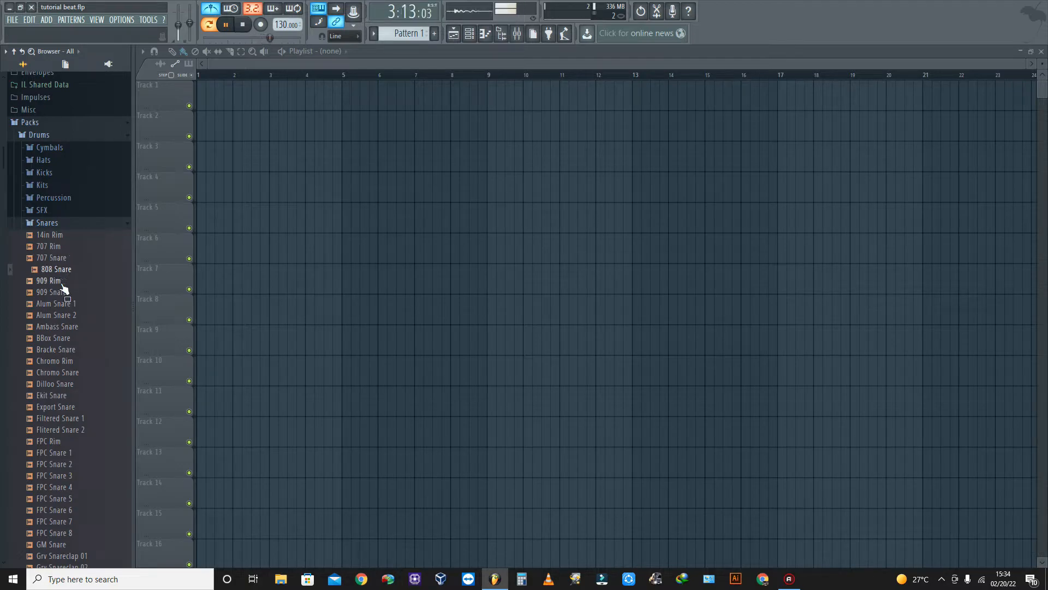
click(52, 283)
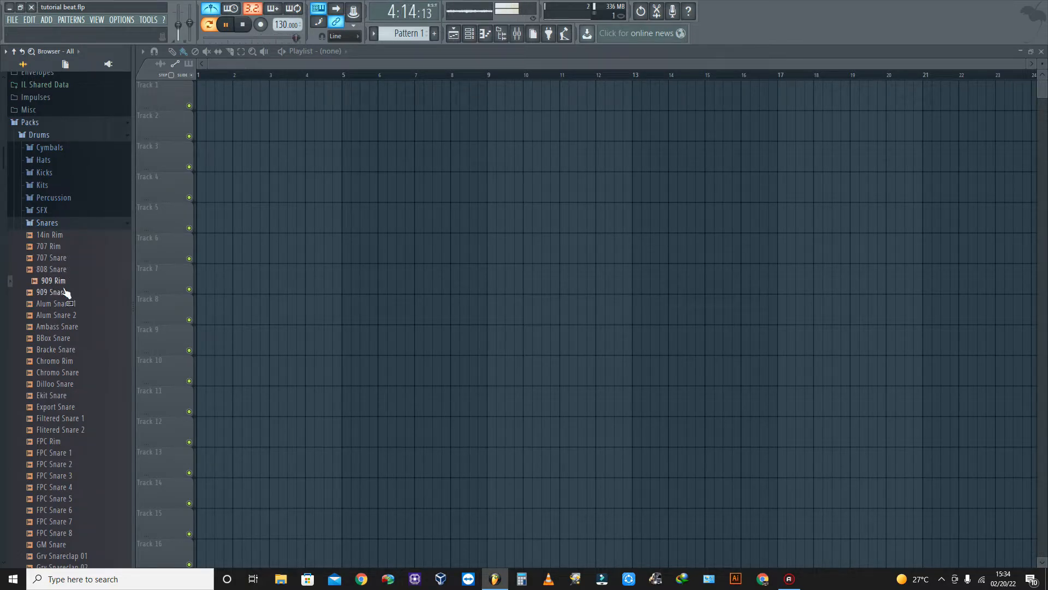
click(61, 283)
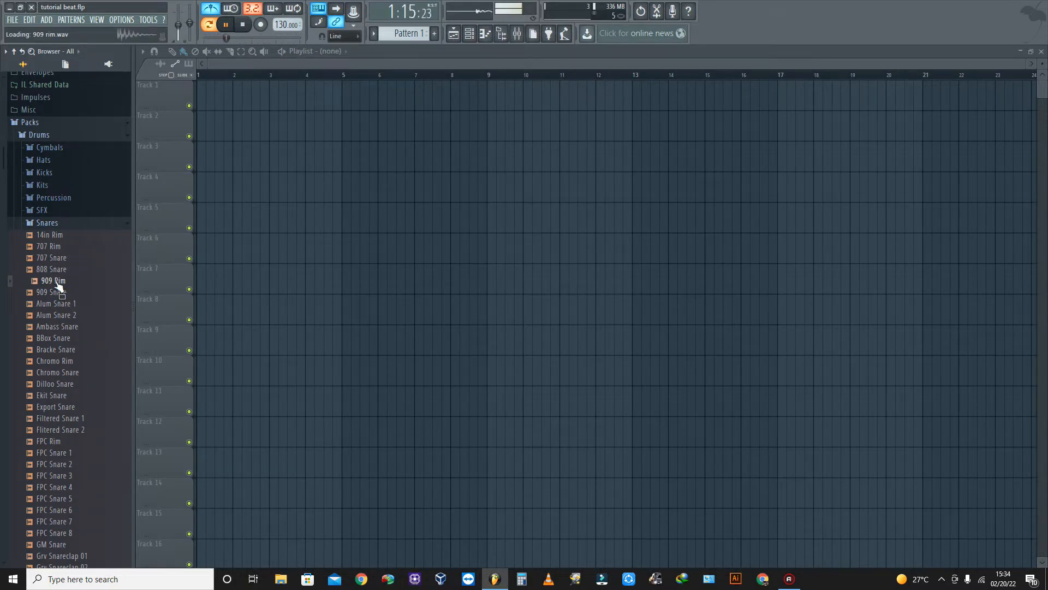
key(Down)
key(Down)
key(Down)
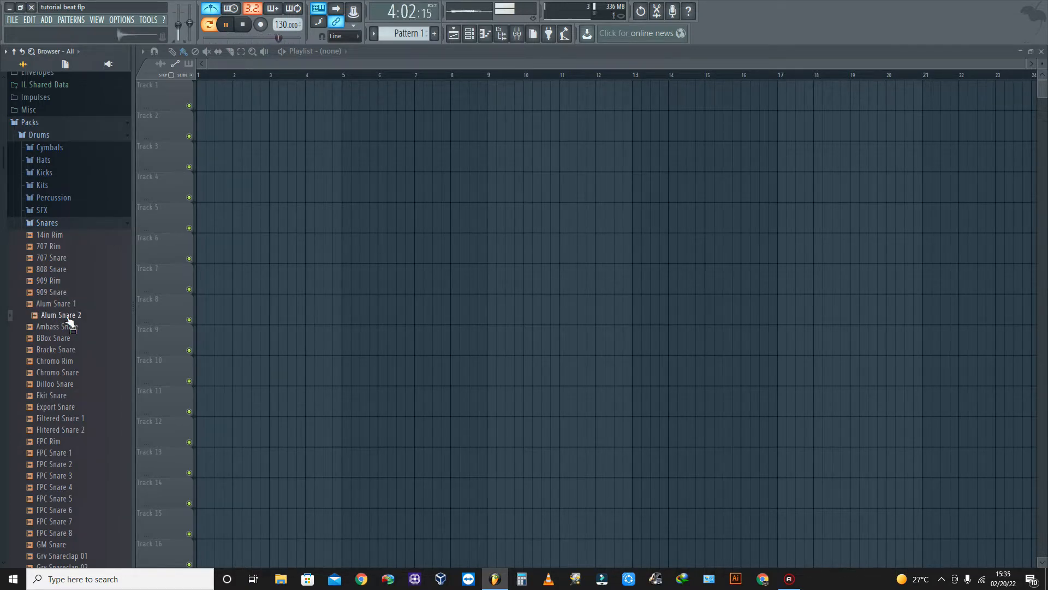
- Add the Alum Snare 2 sample as a new channel below FPC Egg 1 in the channel rack and save the project
click(476, 35)
drag(64, 315, 158, 322)
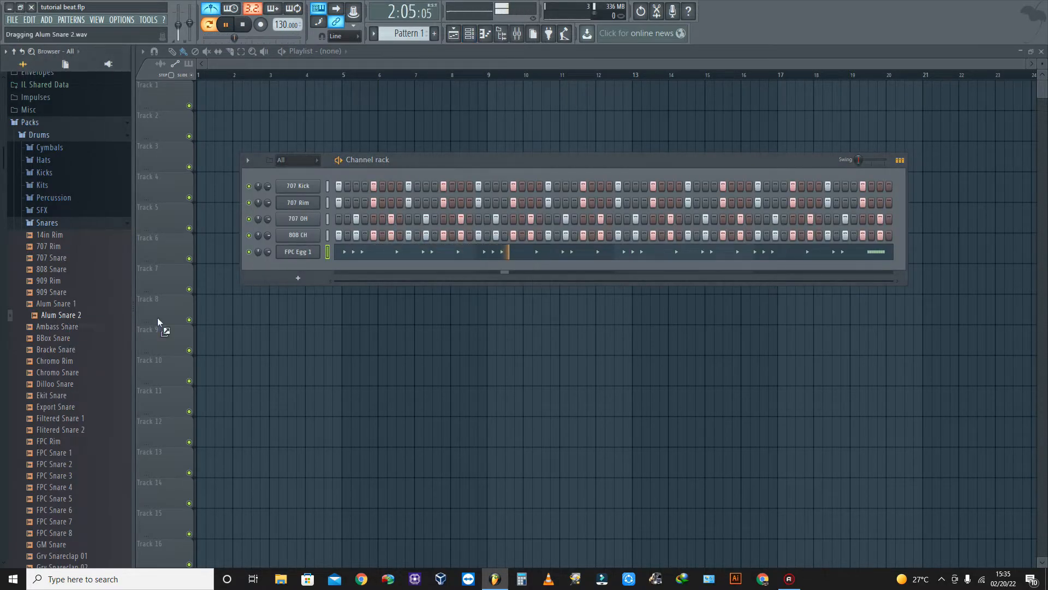
drag(309, 271, 310, 270)
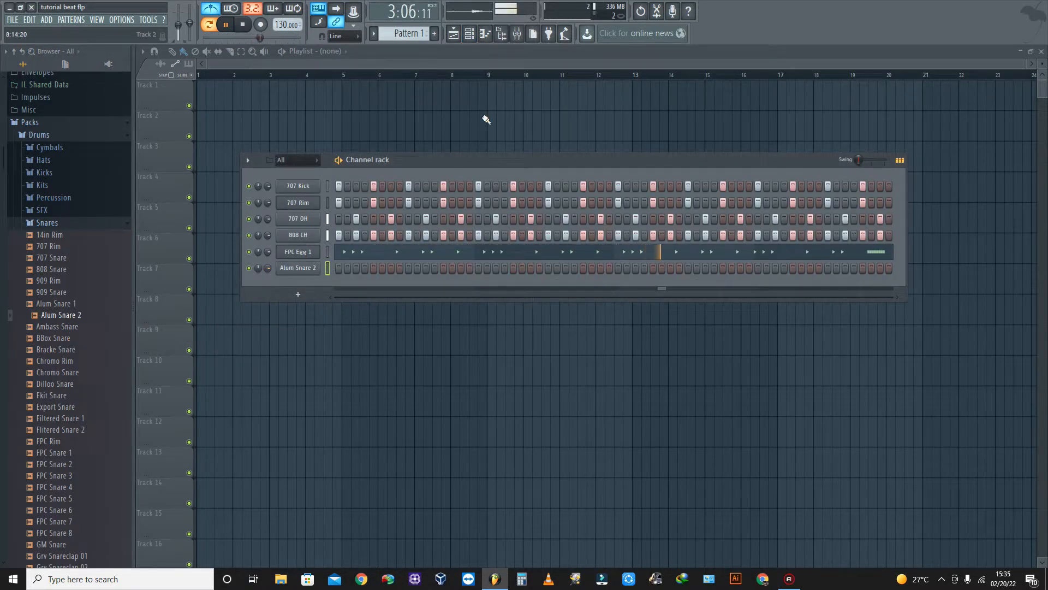
click(12, 19)
click(36, 68)
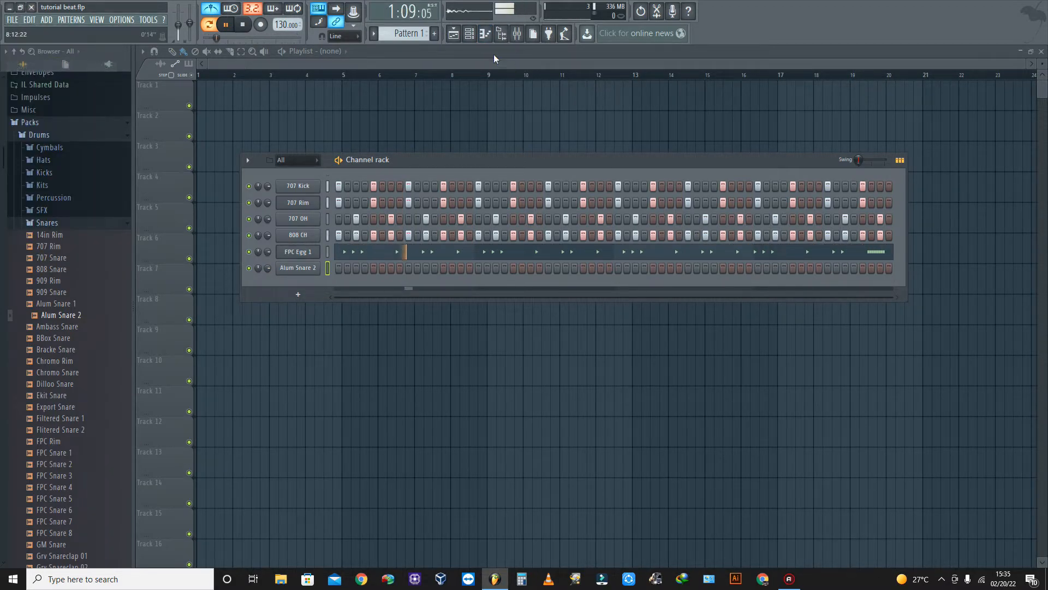
- Place Alum Snare 2 hits on steps 3 and 4 of the pattern and play it from the start
key(space)
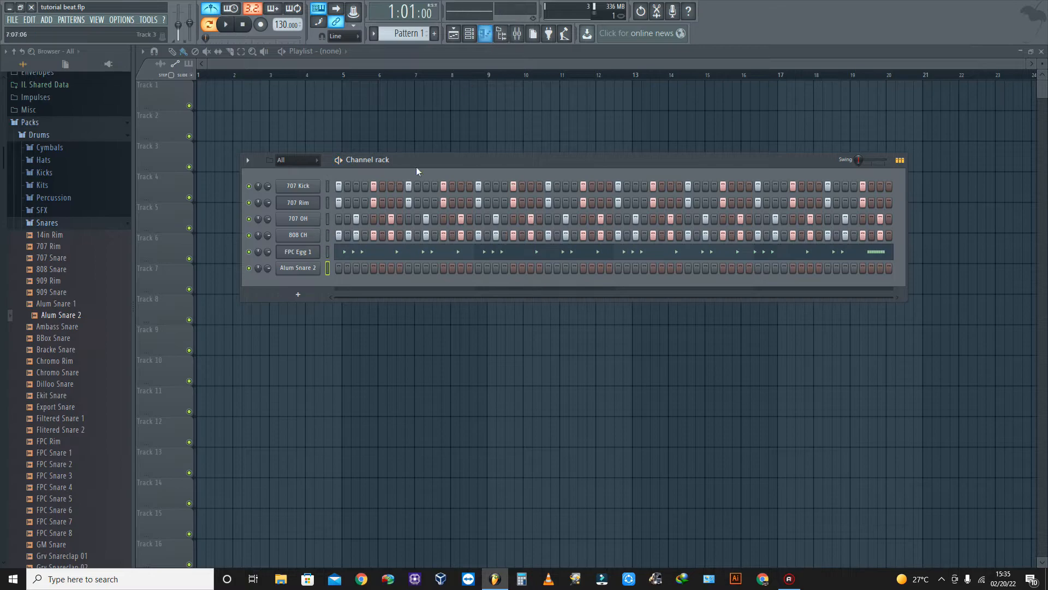
key(space)
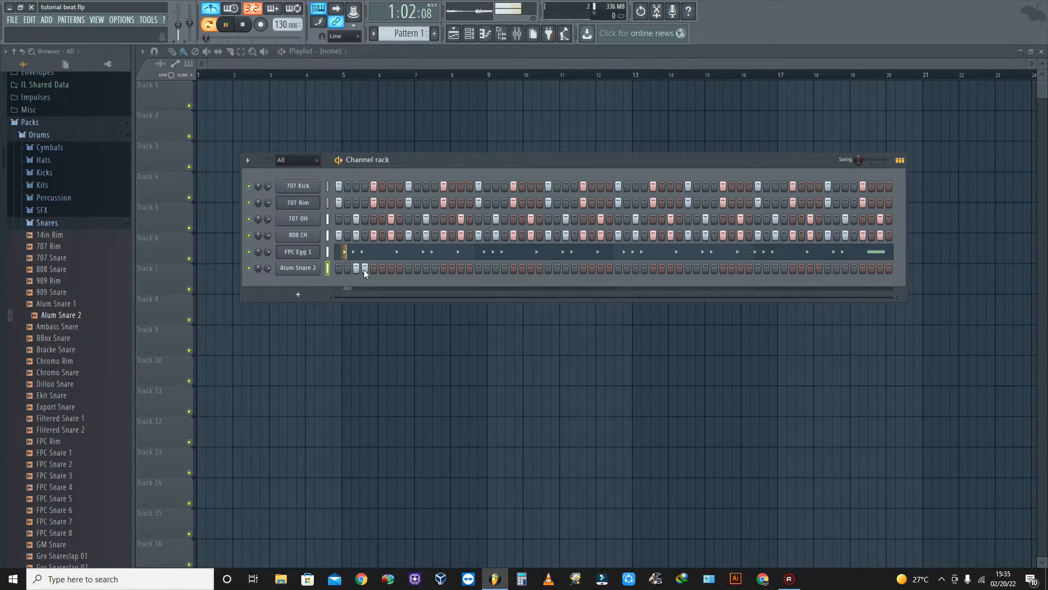
key(space)
key(space)
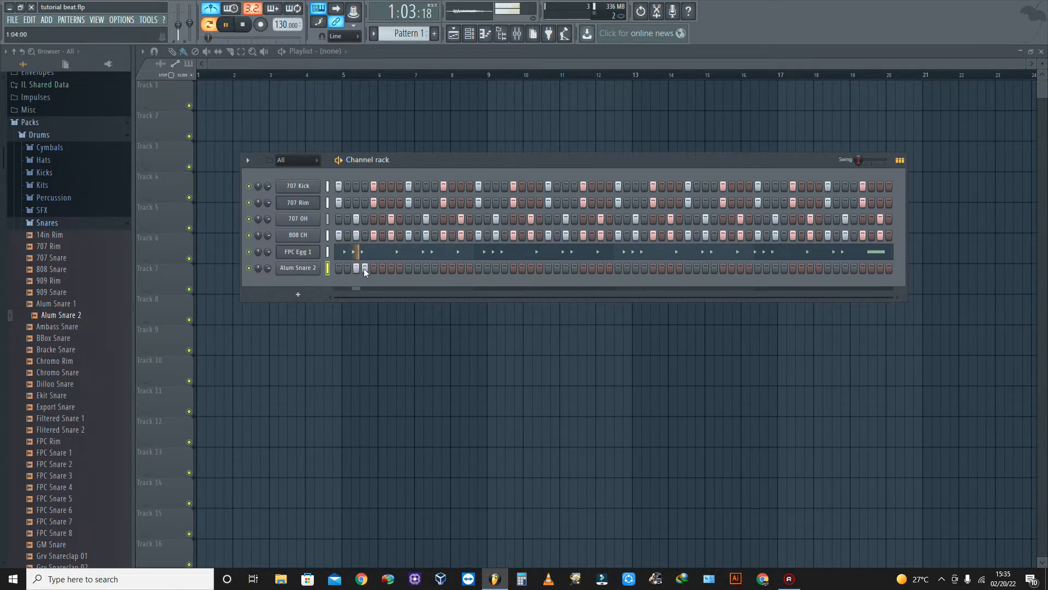
- Try the Alum Snare 2 hits on steps 4 and 5, then on step 4 alone, and restore them to steps 3 and 4
key(space)
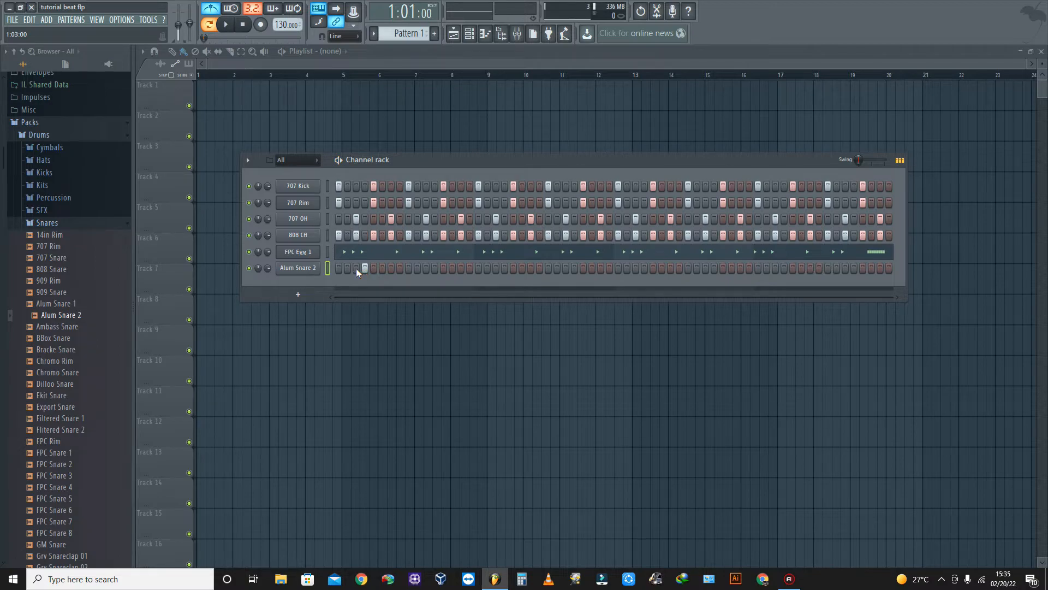
click(373, 268)
key(space)
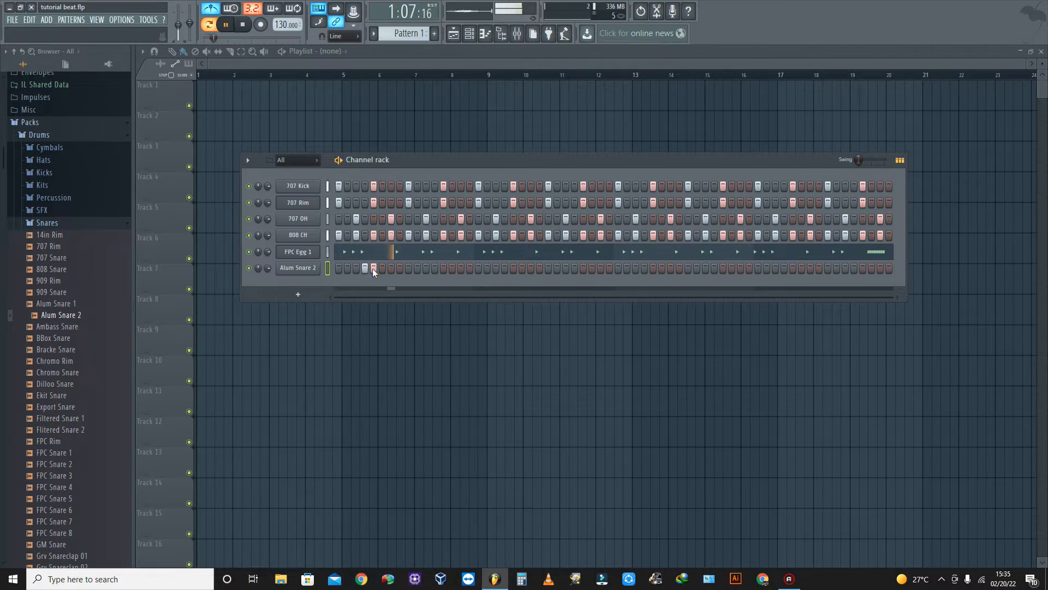
key(space)
click(372, 267)
key(space)
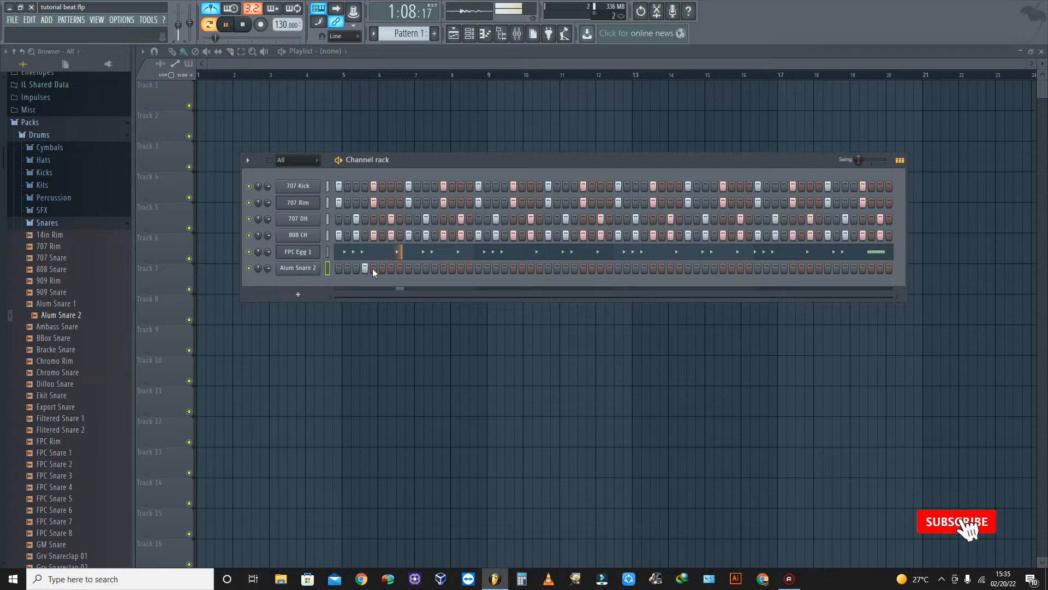
key(space)
click(357, 267)
key(space)
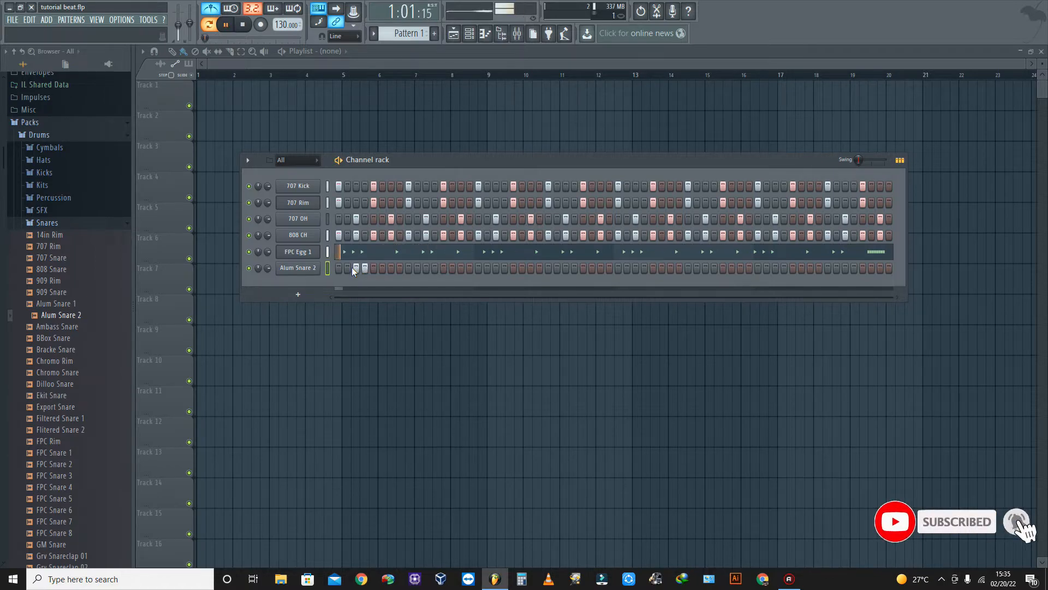
- Try an Alum Snare 2 hit on step 9, replace it with one on step 11, and play the pattern
key(space)
click(408, 267)
key(space)
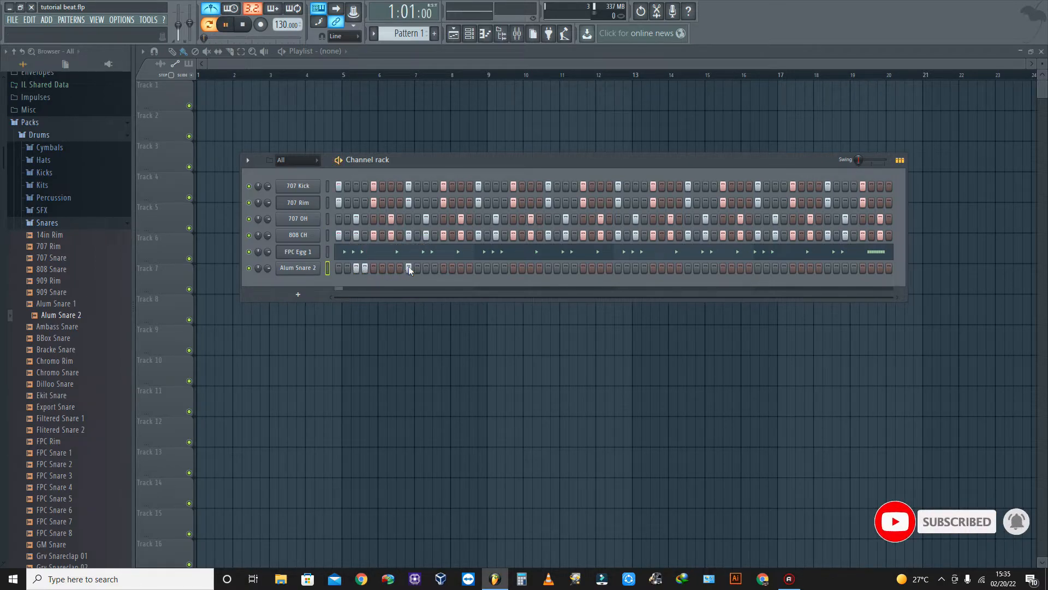
key(space)
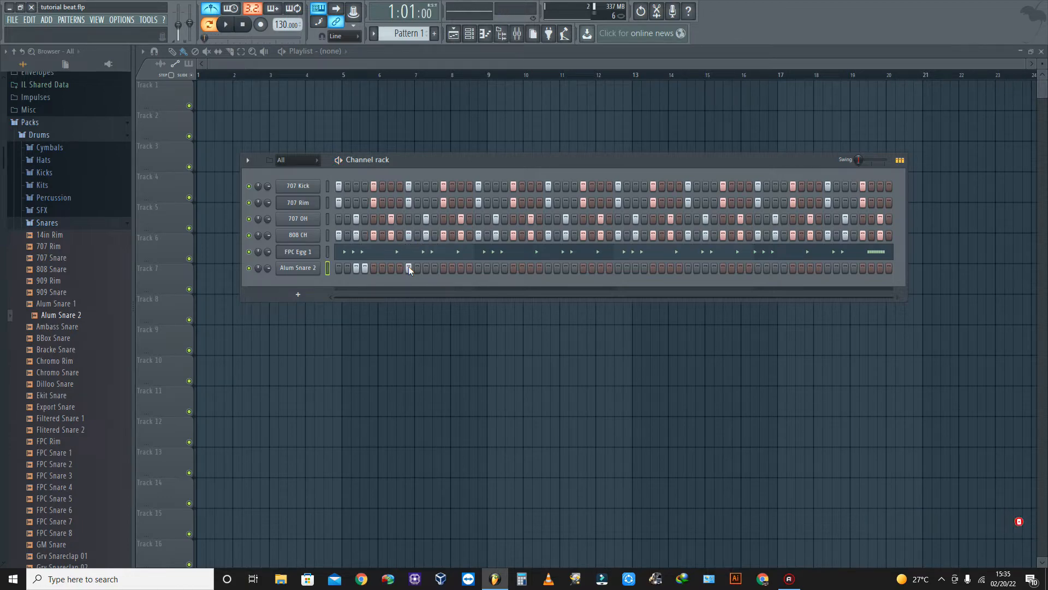
click(425, 268)
key(space)
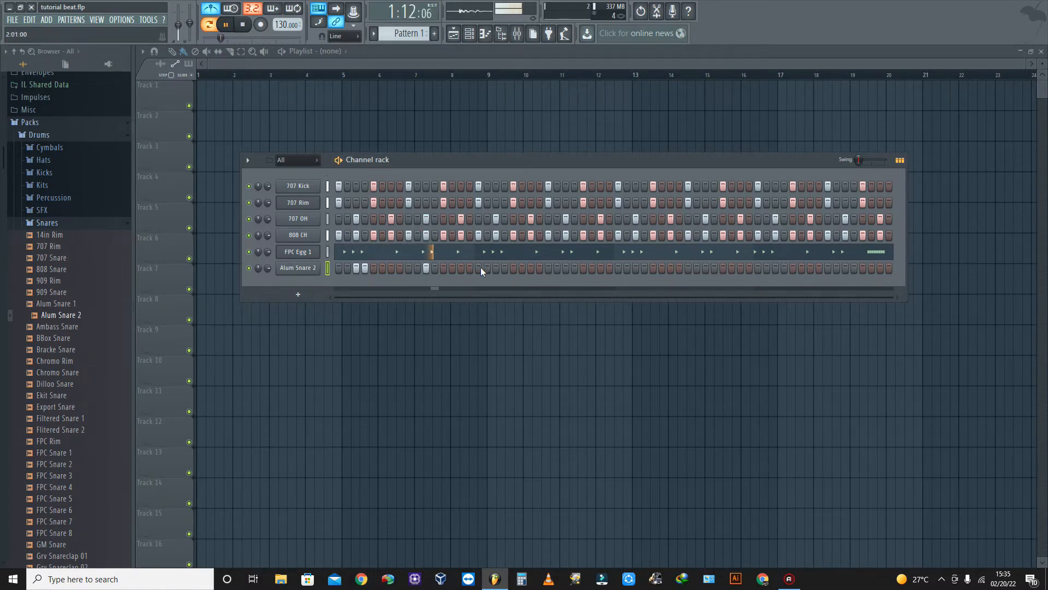
- Try an Alum Snare 2 hit on step 15, play the pattern, and remove the hit again
click(462, 268)
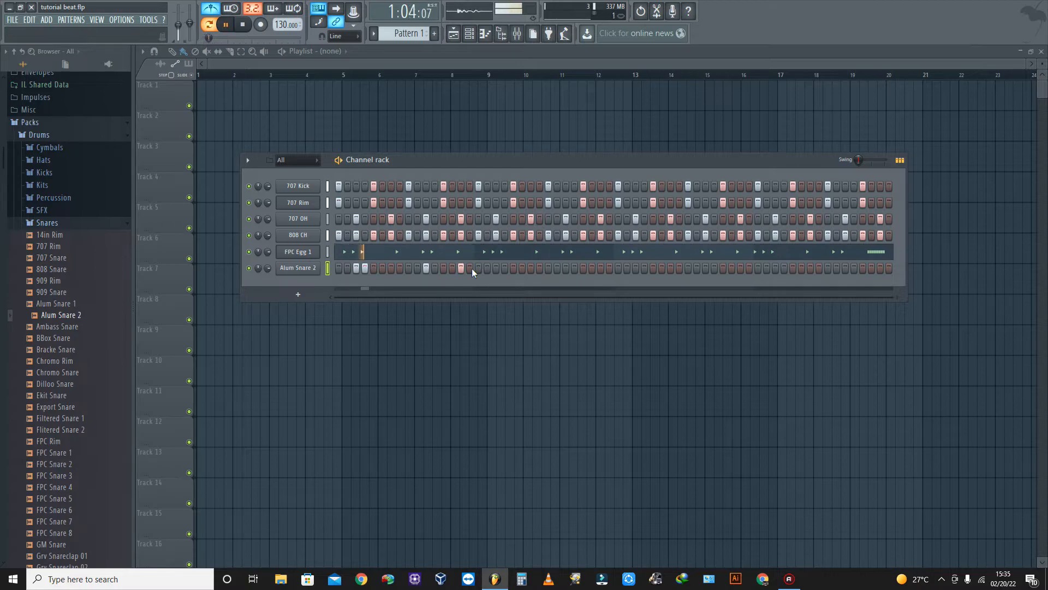
key(space)
click(461, 267)
key(space)
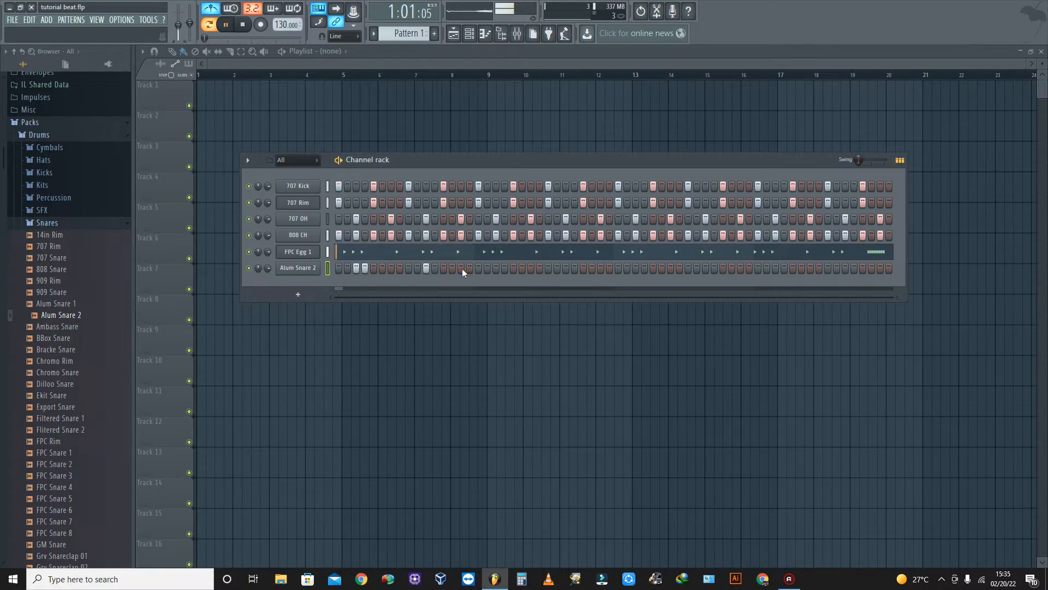
key(space)
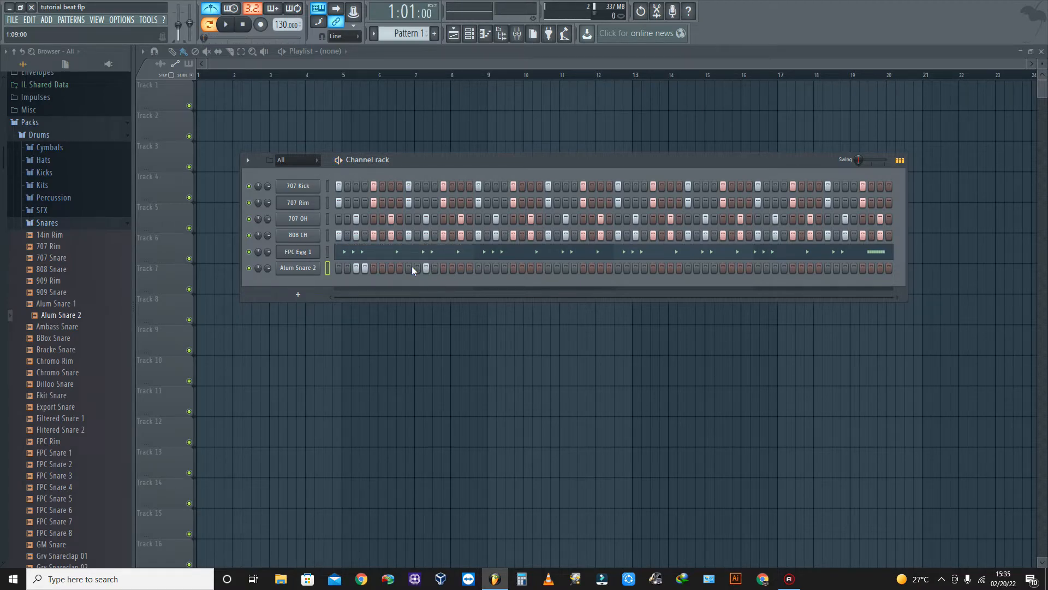
- Add Alum Snare 2 hits on steps 9 and 13 and play the pattern
click(410, 267)
key(space)
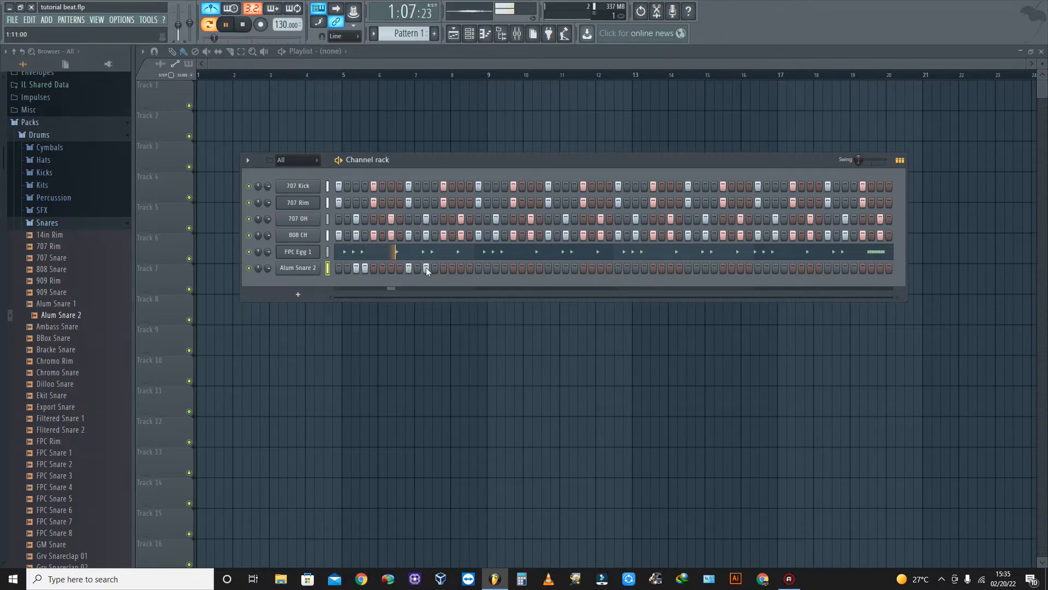
click(443, 268)
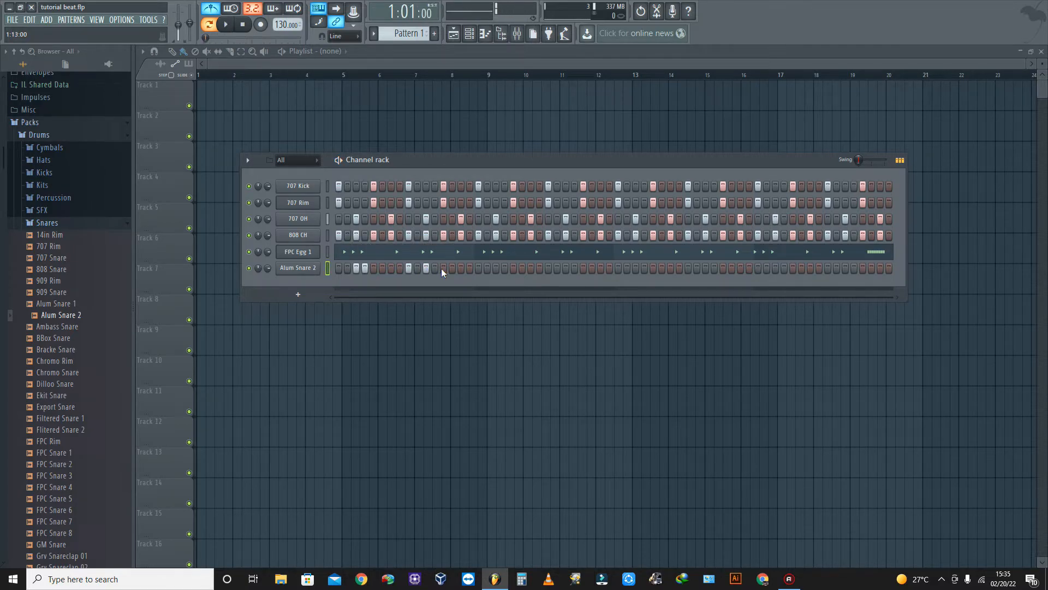
- Try an Alum Snare 2 hit on step 16, play the pattern, and remove that hit
click(470, 267)
key(space)
key(space)
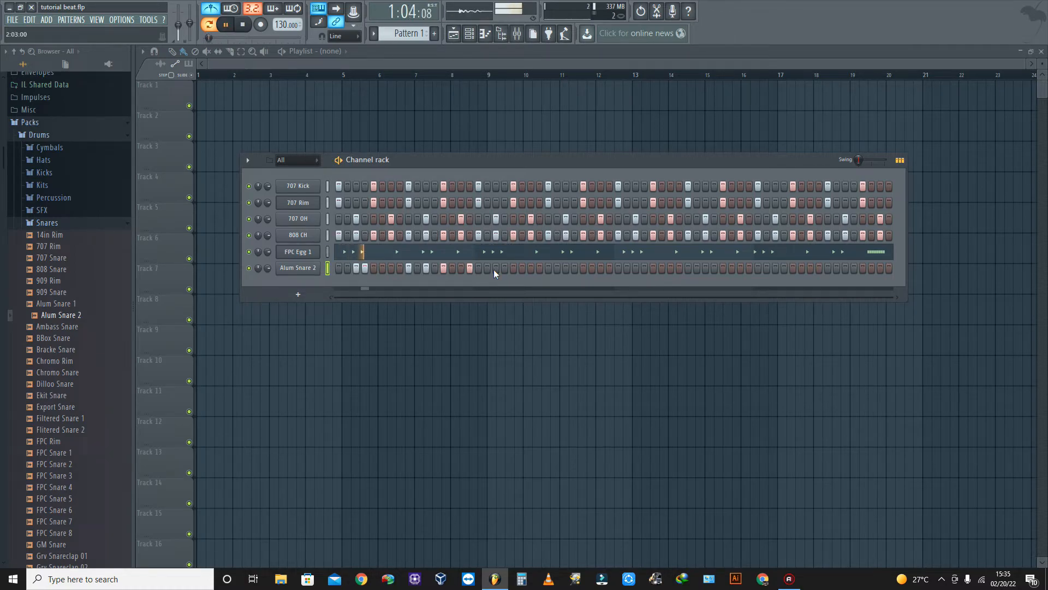
click(470, 268)
key(space)
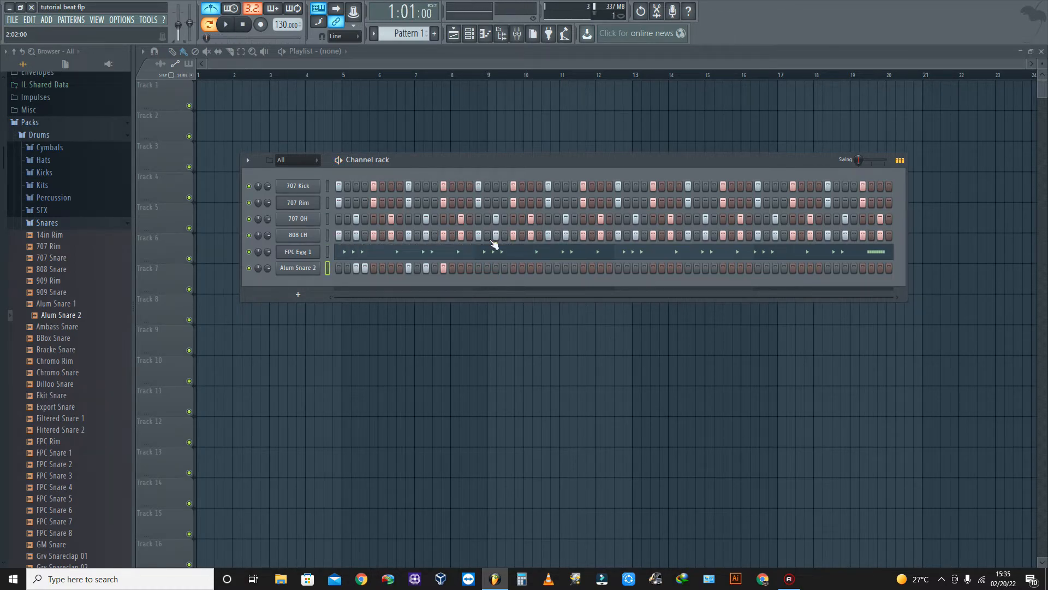
- Open Alum Snare 2 in the piano roll, select its five notes in bar 1, and duplicate them
click(487, 34)
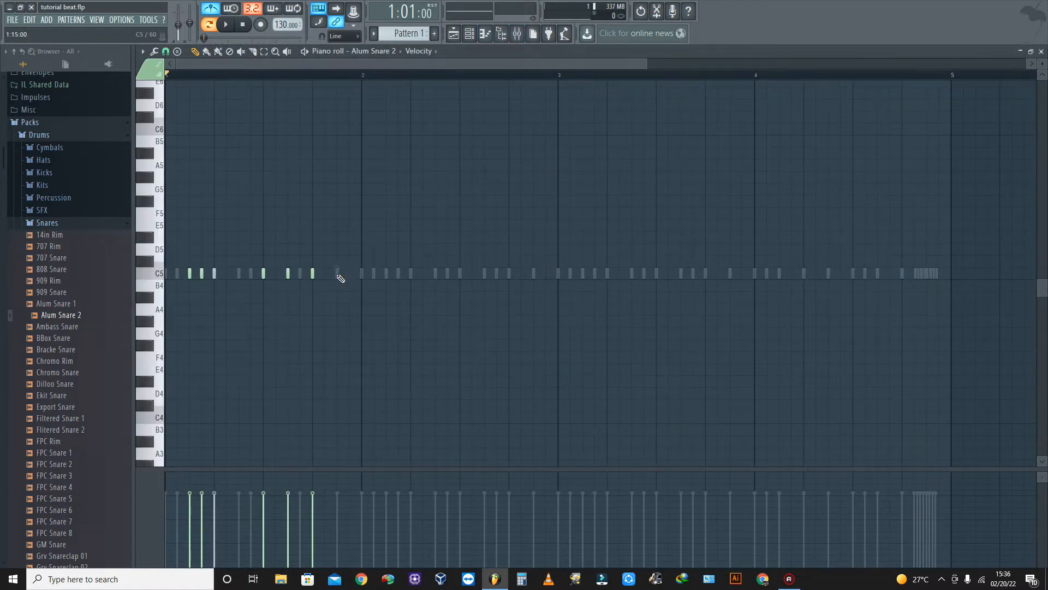
drag(376, 316, 165, 232)
key(ctrl+b)
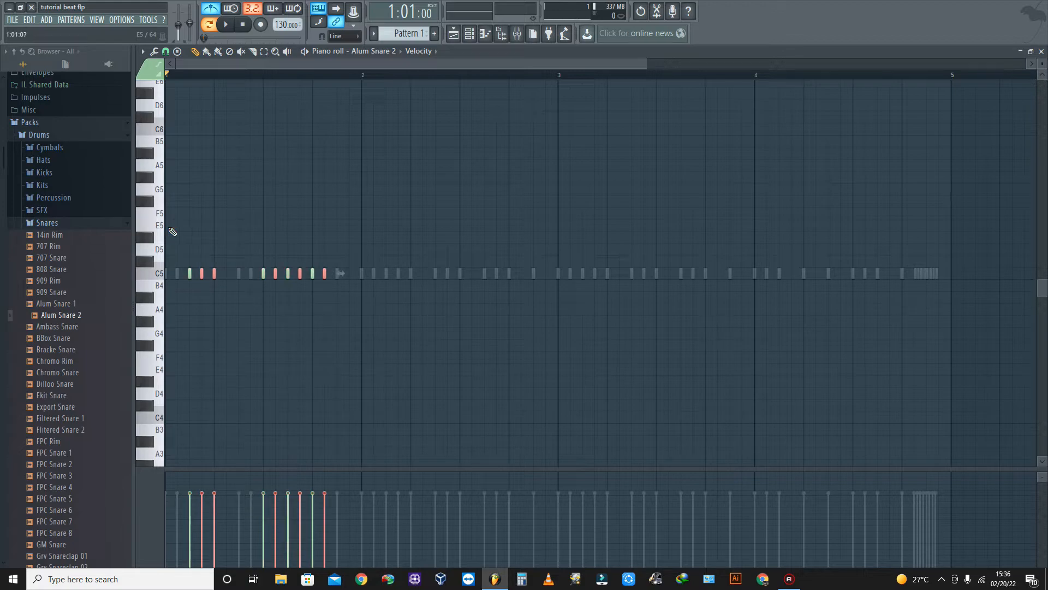
- Shift the duplicated snare notes right so they start on step 2 of bar 2, and play the pattern
key(shift+Right)
key(shift+Right)
key(shift+Right)
key(shift+Right)
key(shift+Right)
key(shift+Right)
key(shift+Right)
key(shift+Right)
key(shift+Right)
key(shift+Right)
key(shift+Right)
key(shift+Right)
key(shift+Right)
key(shift+Right)
key(shift+Right)
key(shift+Right)
key(shift+Right)
key(shift+Right)
key(shift+Right)
key(shift+Right)
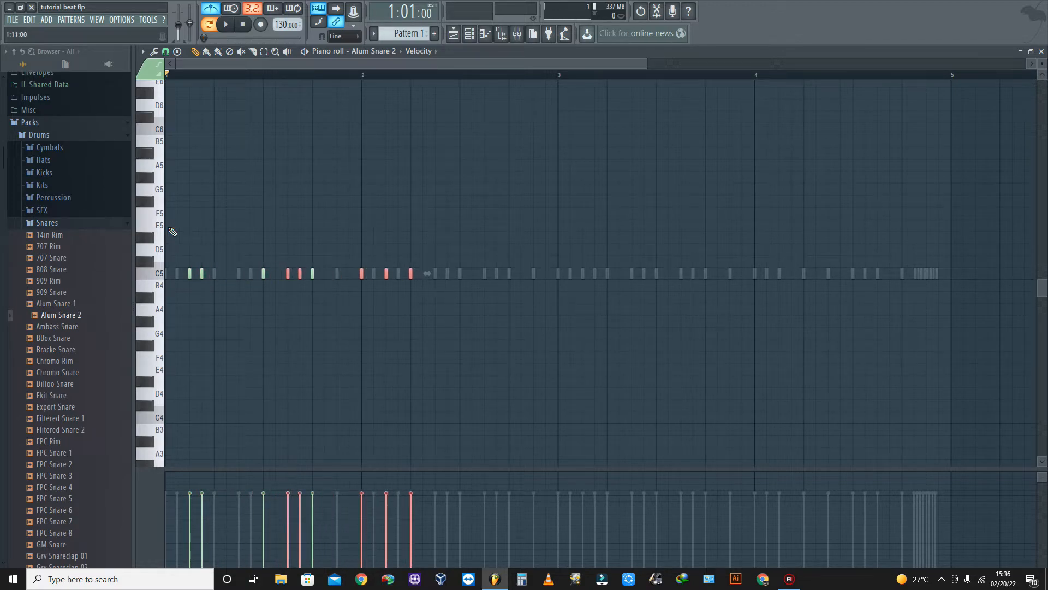
key(shift+Right)
key(shift+Right)
key(shift+Right)
key(shift+Right)
key(shift+Right)
key(shift+Right)
key(shift+Right)
key(space)
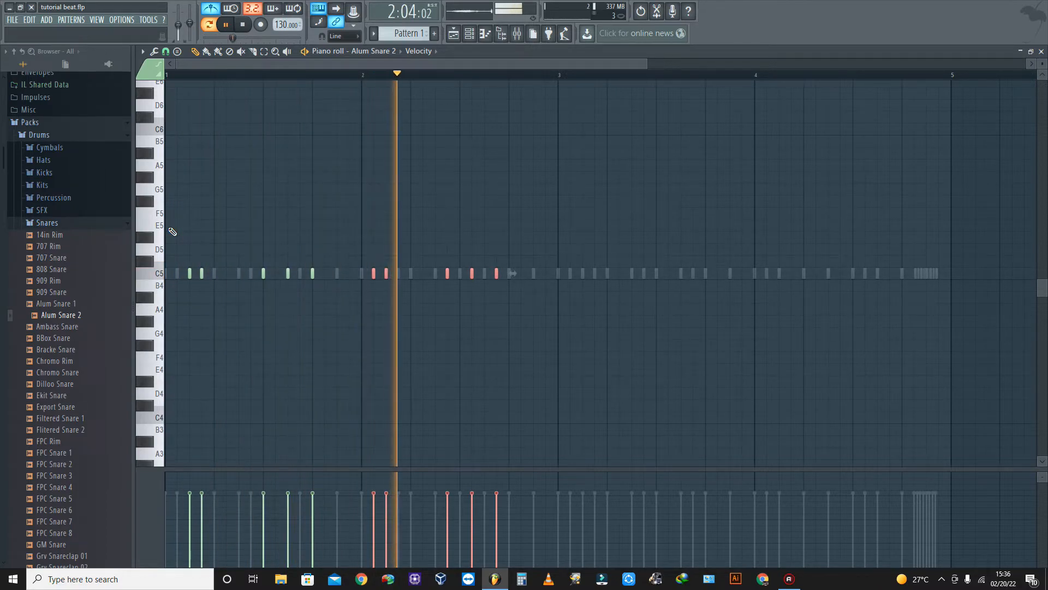
key(space)
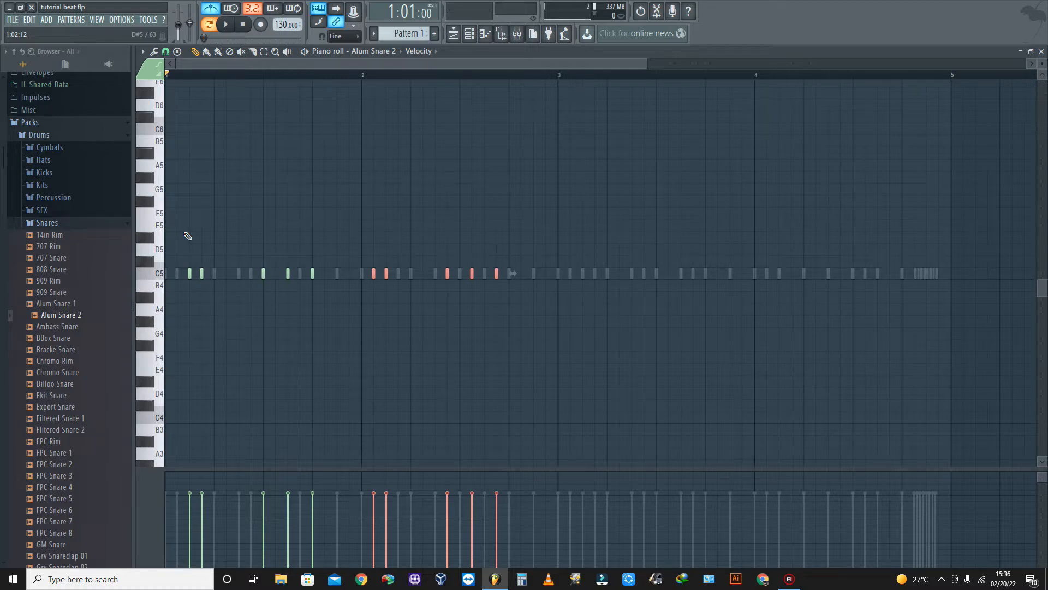
- Shift the bar 2 snare notes one step further right to start on step 3, play the pattern, and deselect them
key(shift+Right)
key(shift+Right)
key(shift+Right)
key(shift+Right)
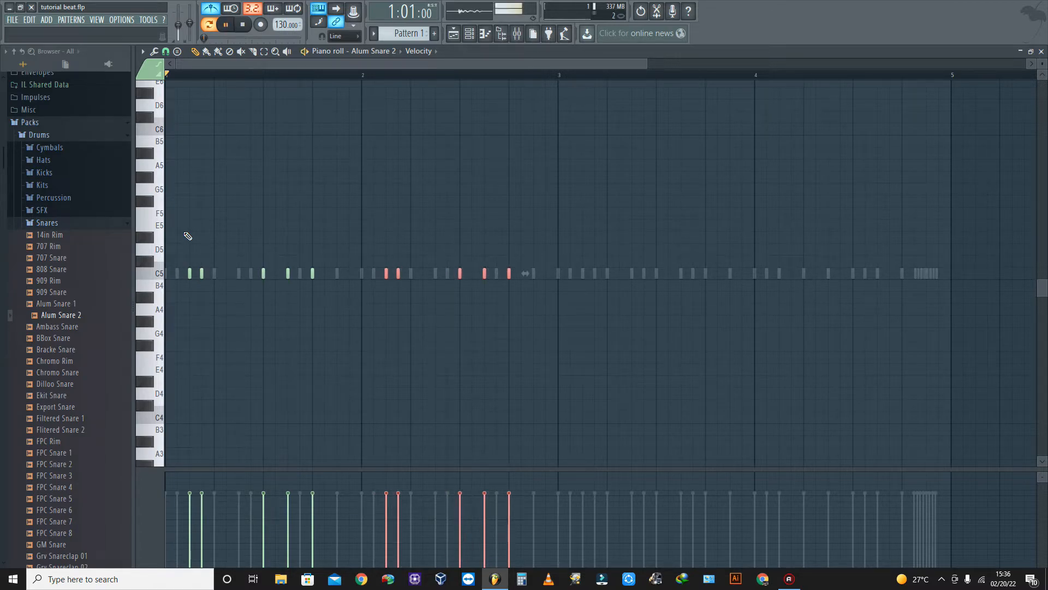
click(166, 52)
click(175, 90)
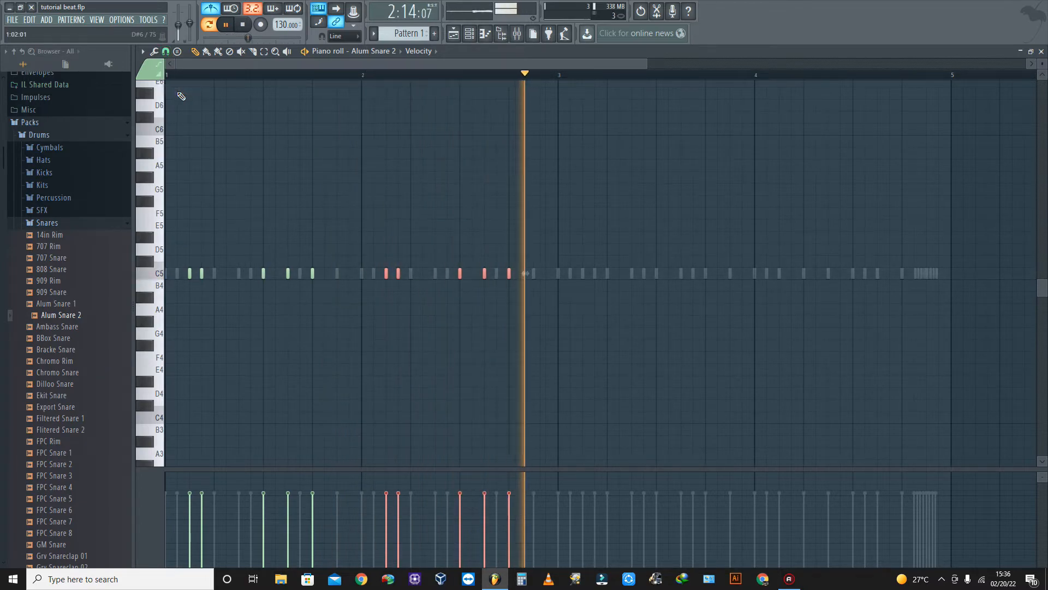
key(space)
key(space)
ctrl+click(515, 134)
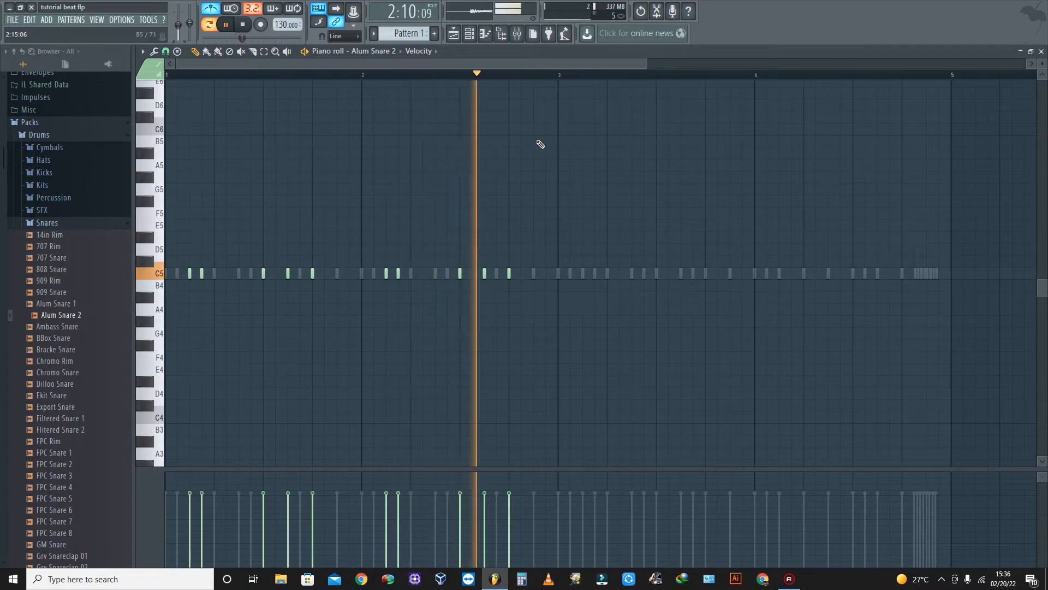
- Delete the snare note on step 11 of bar 2 and play the pattern
key(space)
key(space)
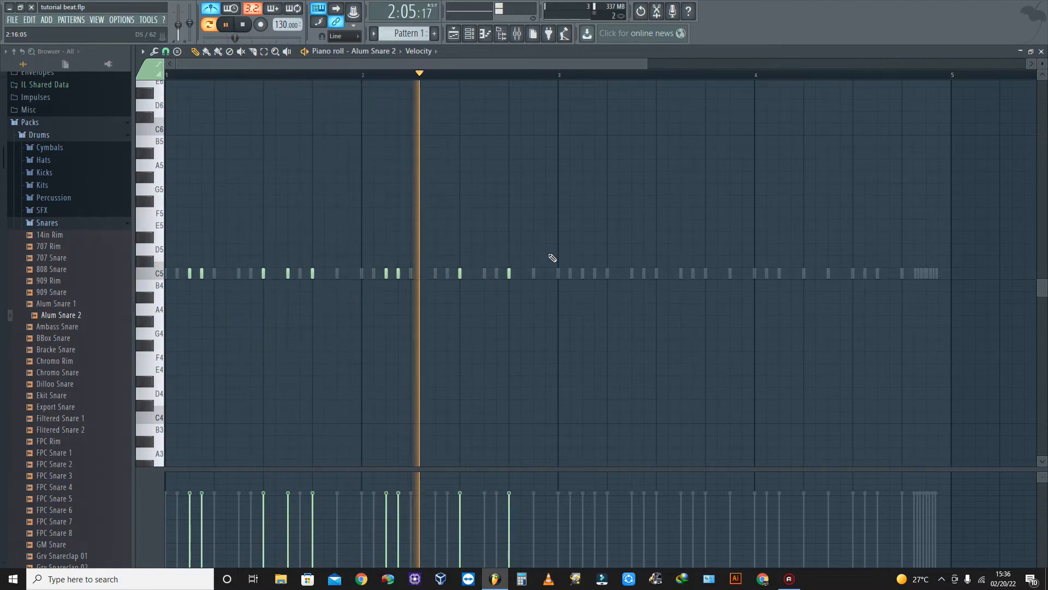
key(space)
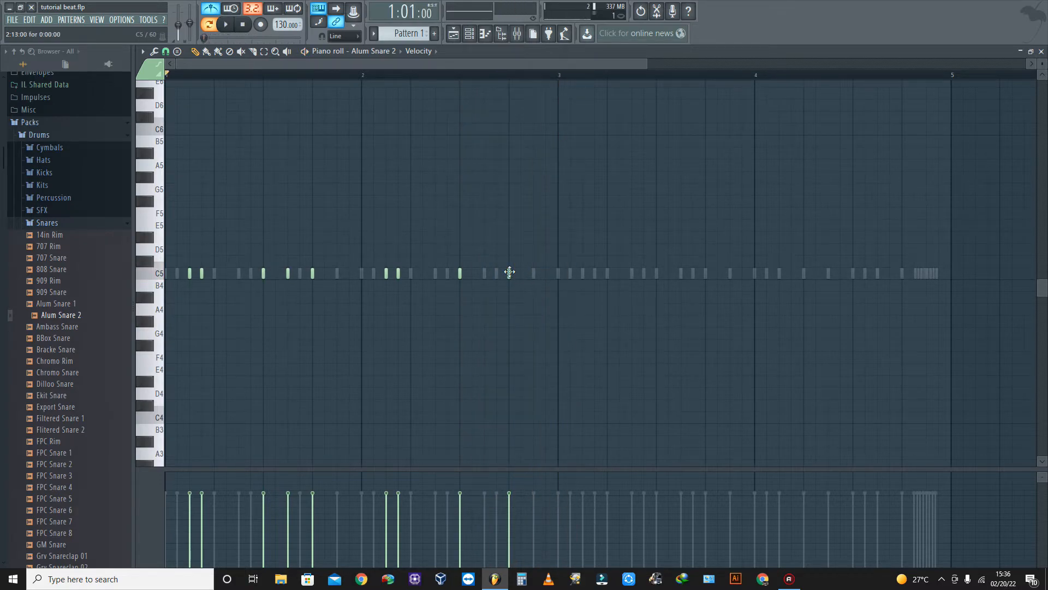
- Move the last snare note of bar 2 one step earlier to step 12 and play the pattern
key(space)
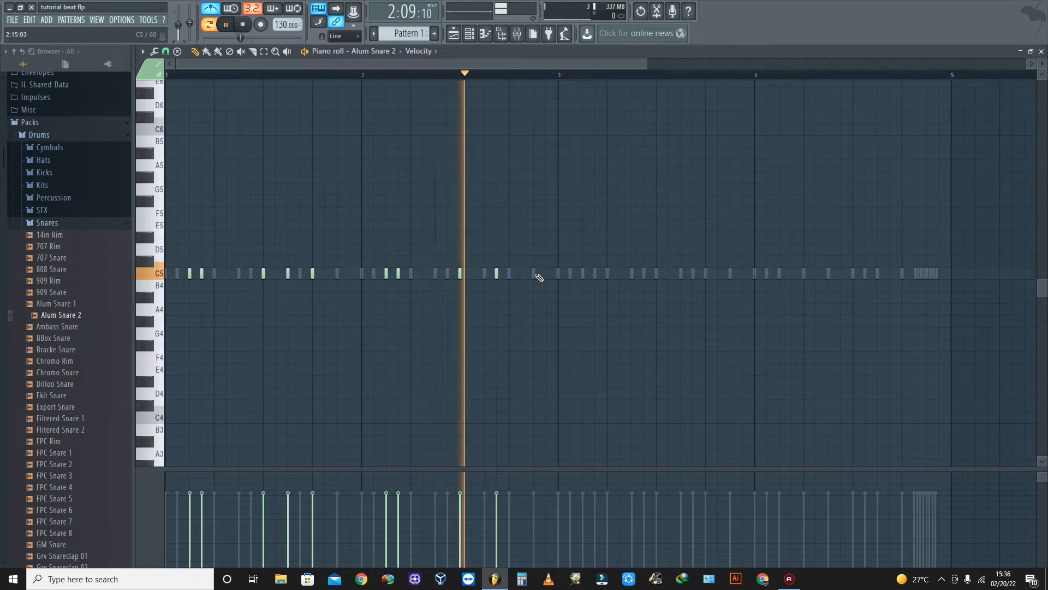
key(space)
key(space)
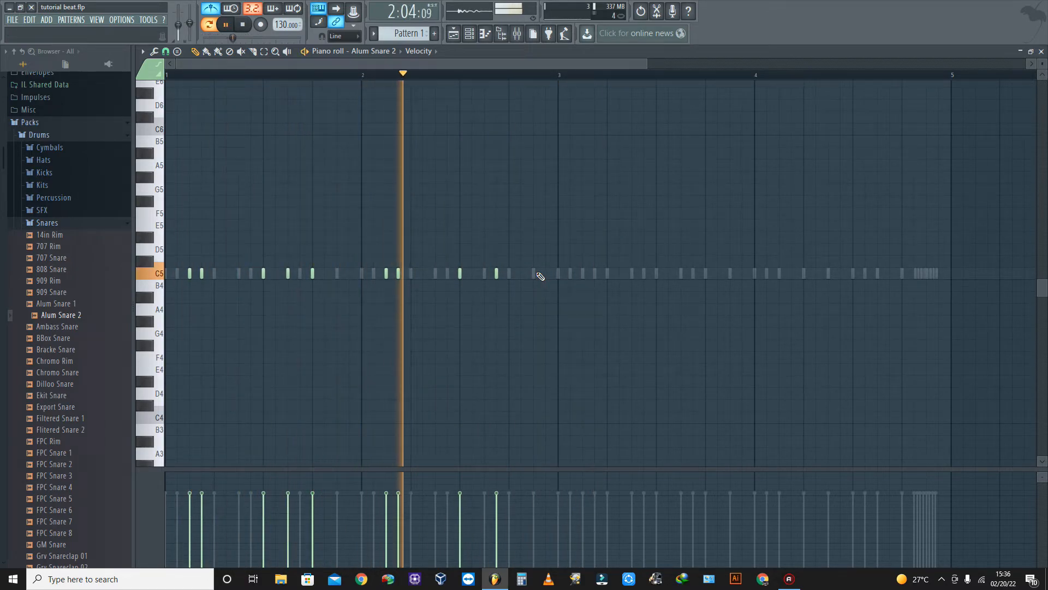
key(space)
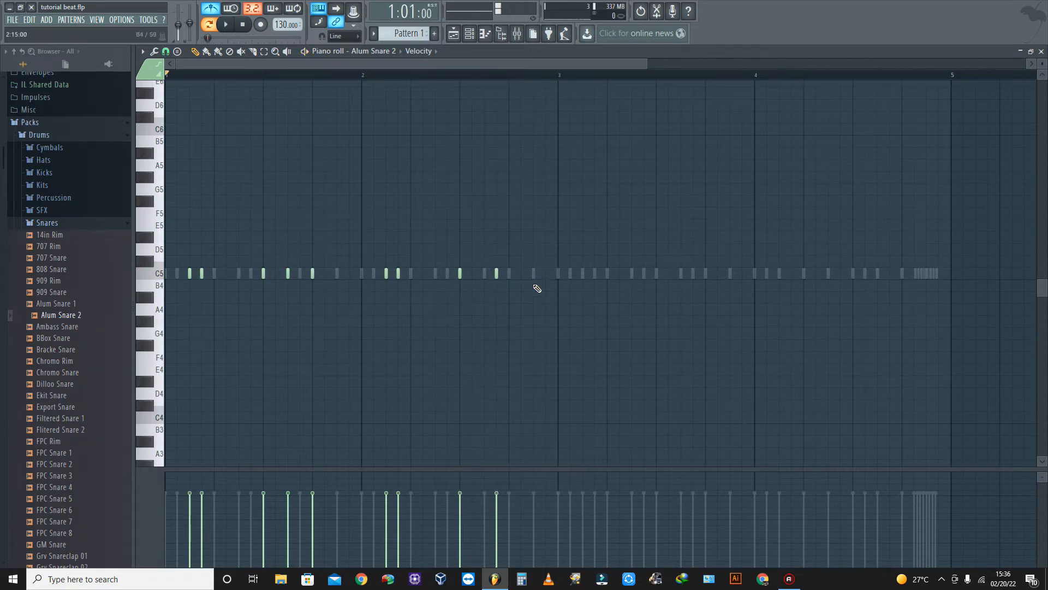
- Select all nine snare notes in bars 1 and 2, duplicate them, and shift the copy right into bars 3 and 4
drag(543, 326, 167, 207)
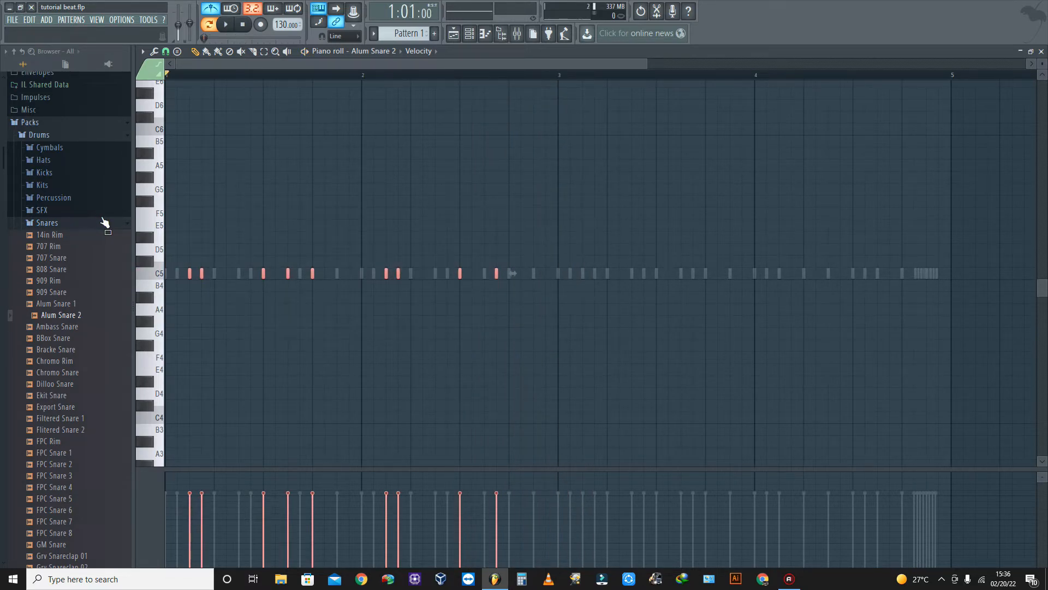
key(ctrl+b)
key(Right)
key(Right)
key(Right)
key(Right)
key(Right)
key(Right)
key(Right)
key(Right)
key(Right)
key(Right)
key(Right)
key(Right)
key(Right)
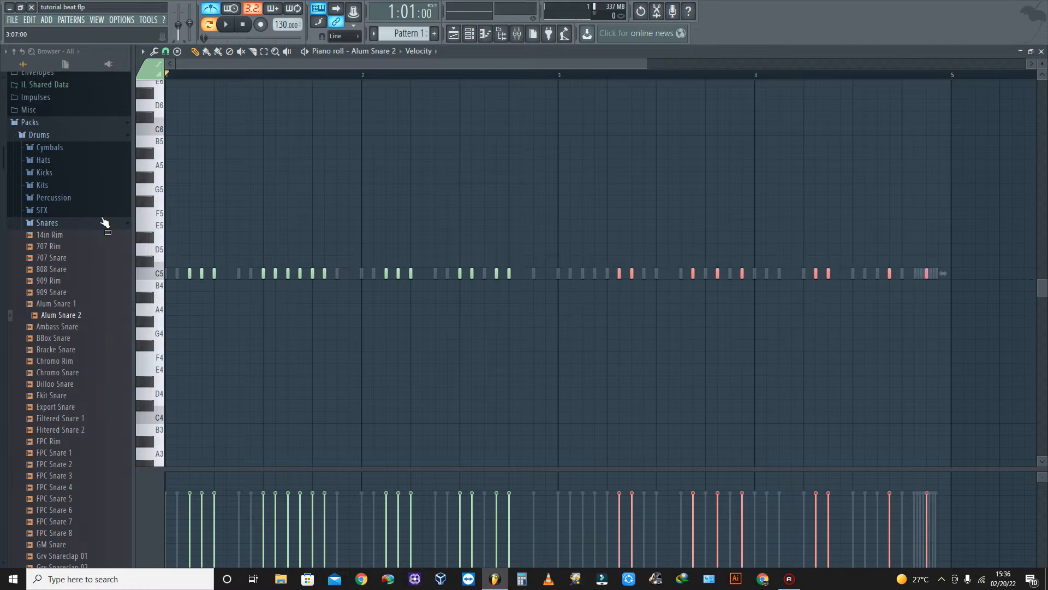
- Move the copied snare notes back left so they start on step 7 of bar 3, and play the pattern
key(Left)
key(Left)
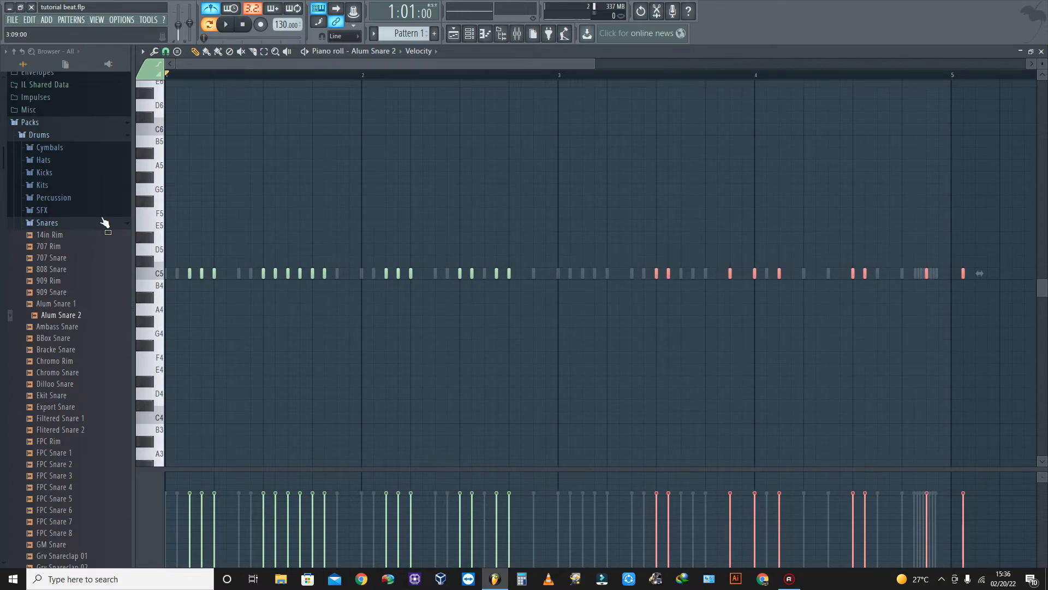
key(Left)
key(Left)
key(space)
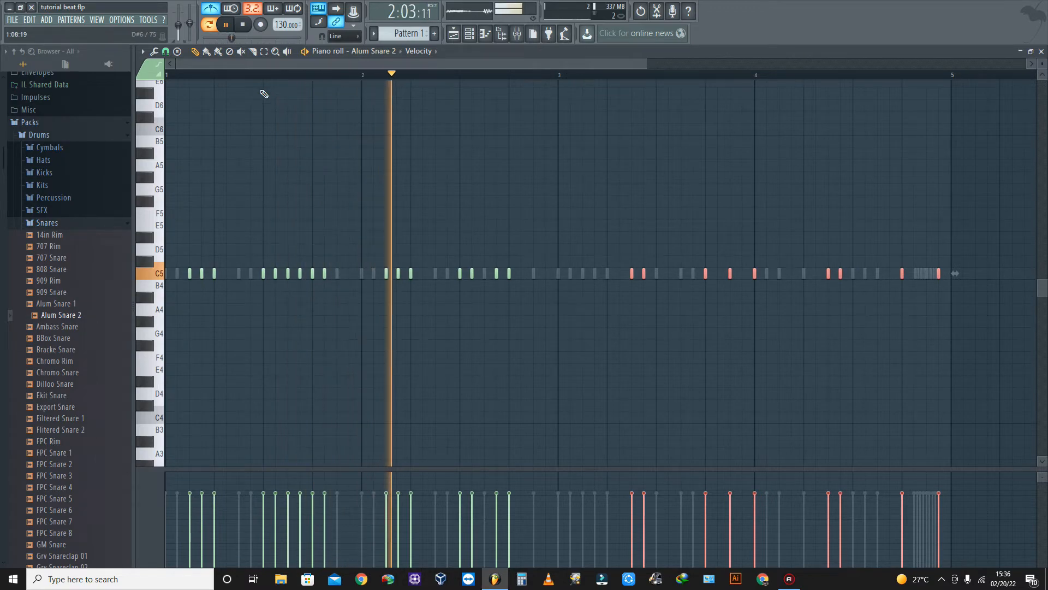
key(space)
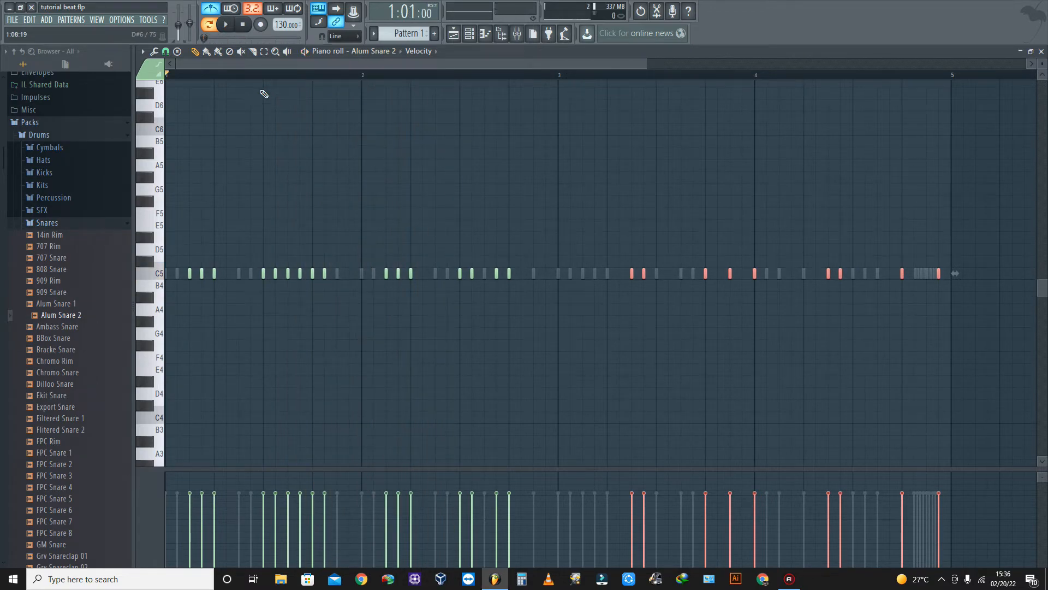
- Try to undo the shifts of the copied snare notes in bars 3 and 4
key(ctrl+z)
key(ctrl+z)
key(ctrl+z)
key(ctrl+z)
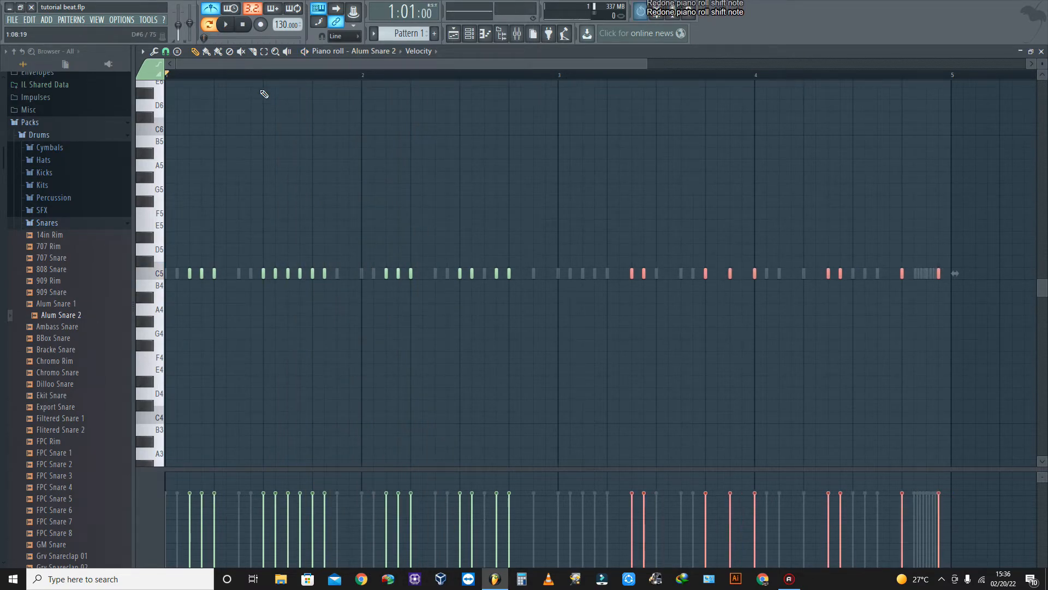
key(ctrl+z)
key(ctrl+z)
key(ctrl+z)
key(ctrl+z)
key(ctrl+z)
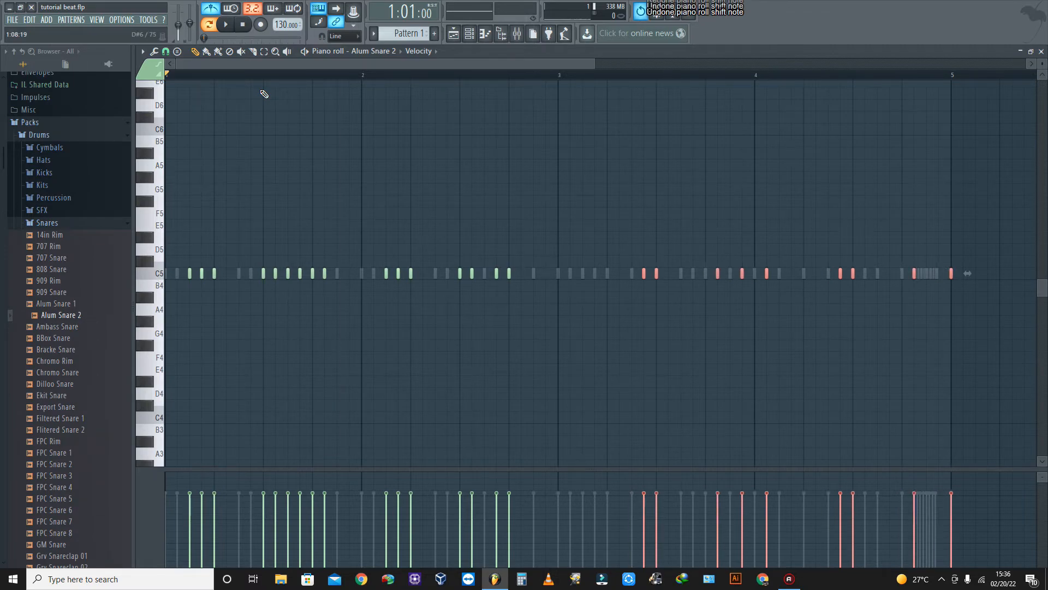
key(ctrl+z)
key(ctrl+z)
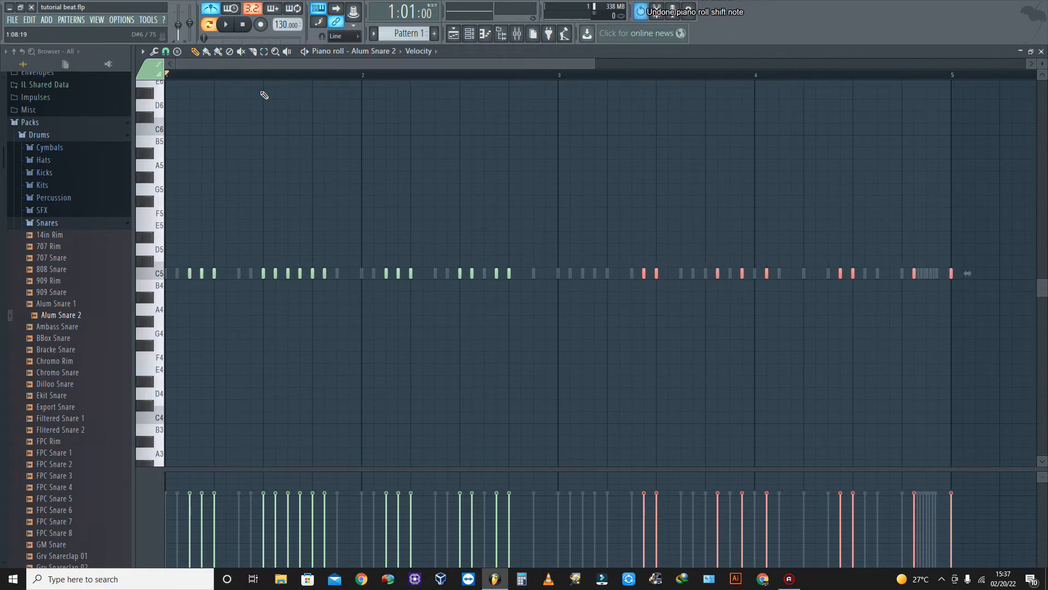
- Show the project history, undo all the note shifts, the duplicate and the paste, and play the remaining two bars
key(ctrl+alt+z)
key(ctrl+z)
key(ctrl+z)
key(ctrl+z)
key(ctrl+z)
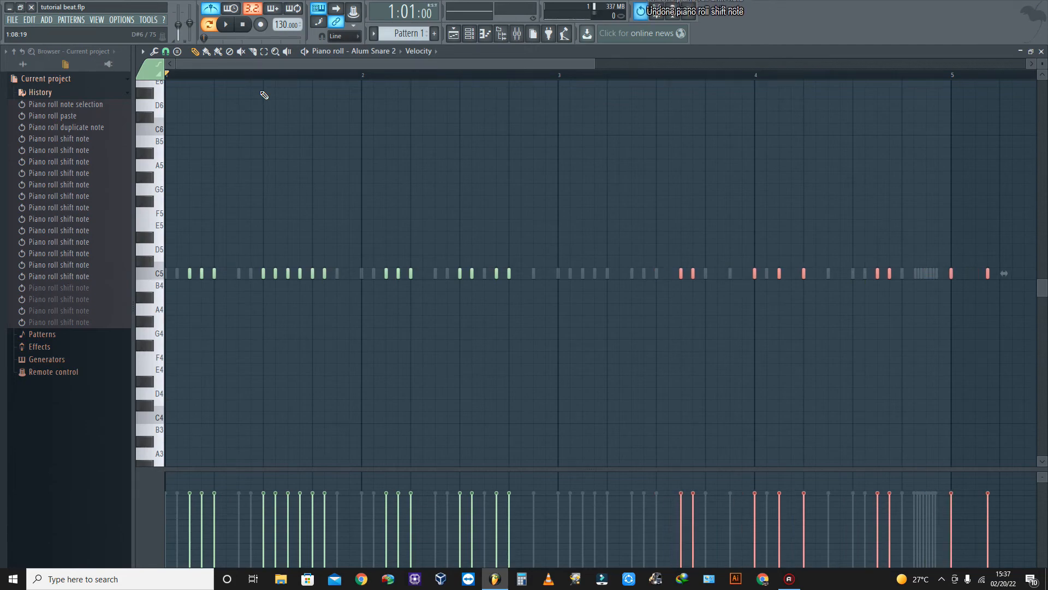
key(ctrl+z)
key(ctrl+z)
key(ctrl+z)
key(ctrl+z)
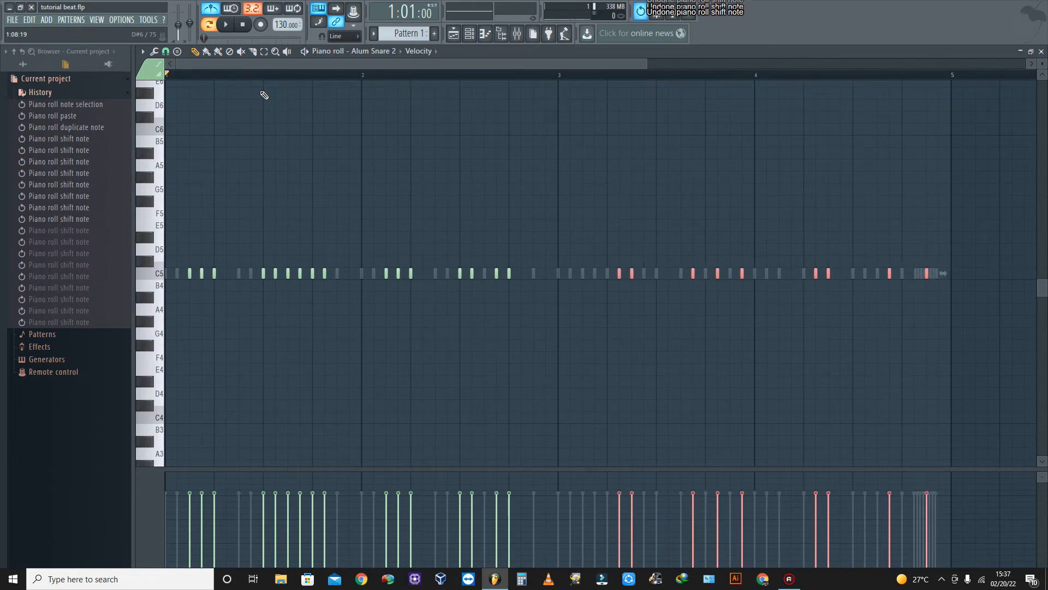
key(ctrl+z)
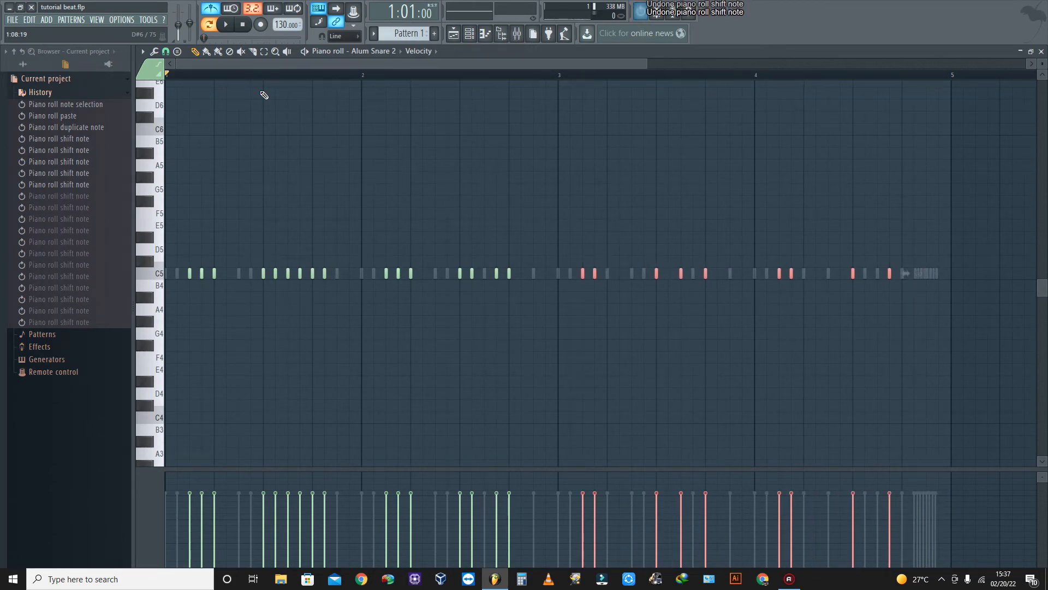
key(ctrl+z)
key(ctrl+z)
key(ctrl+z)
key(ctrl+z)
key(ctrl+z)
key(ctrl+z)
key(ctrl+z)
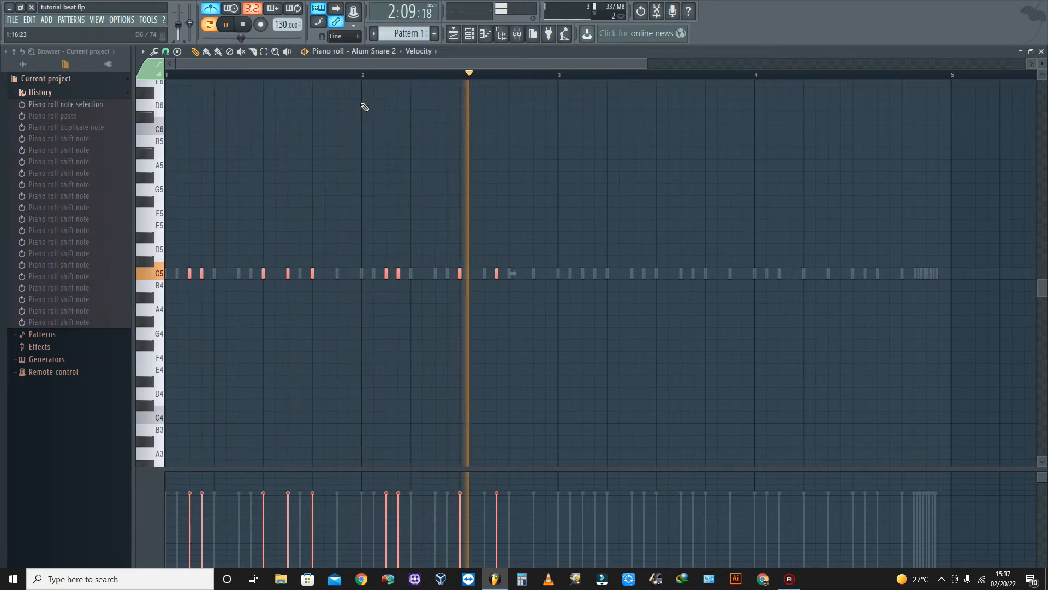
click(409, 120)
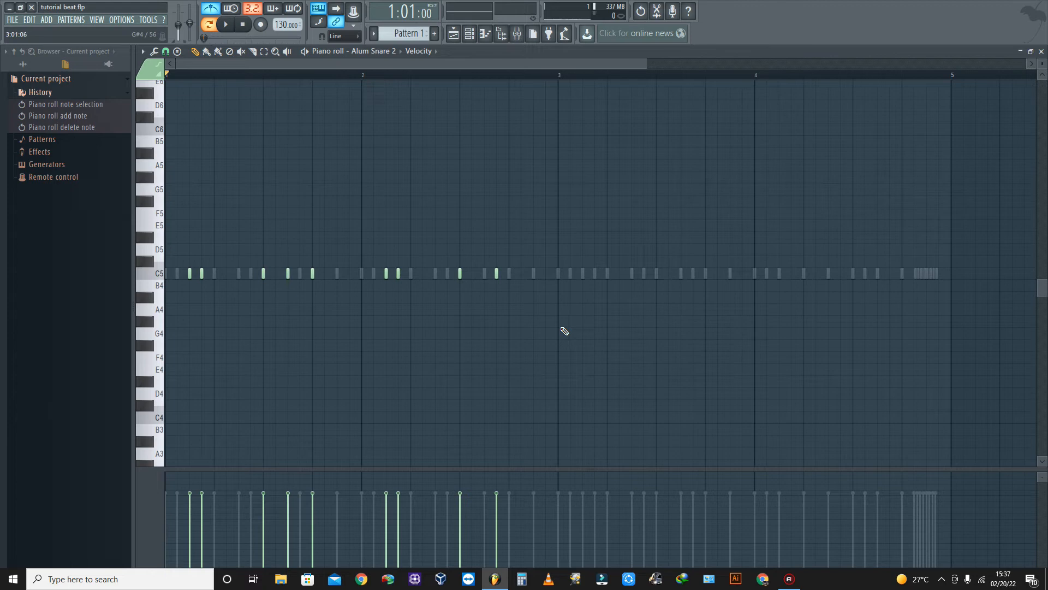
- Select the nine snare notes in bars 1 and 2, paste a copy, and shift it to start on step 3 of bar 3
drag(589, 356, 1, 187)
key(ctrl+v)
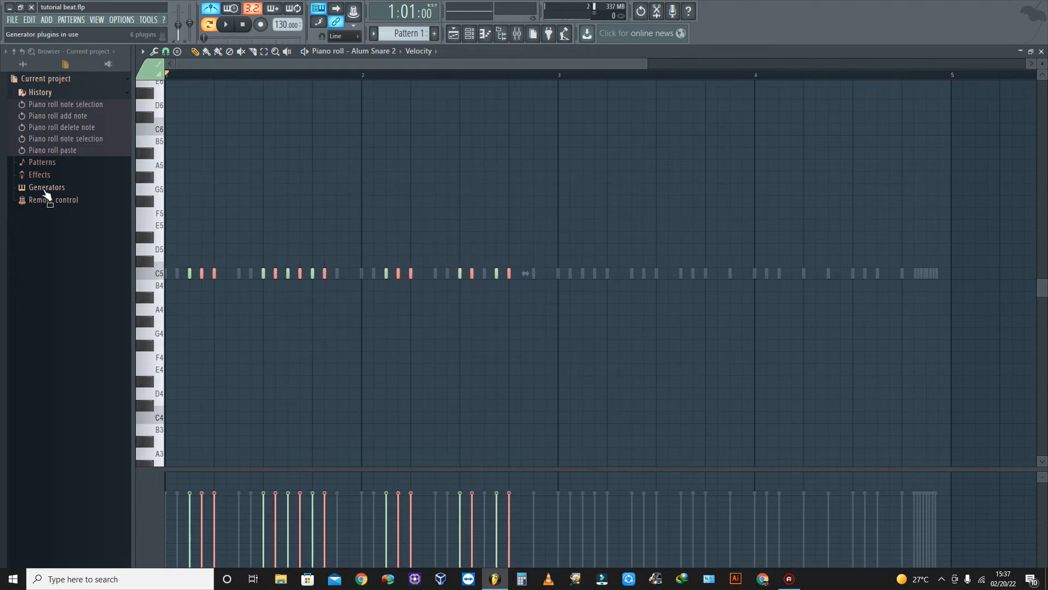
key(shift+Right)
key(shift+Right)
key(shift+Right)
key(shift+Right)
key(shift+Right)
key(shift+Right)
key(shift+Right)
key(shift+Right)
key(shift+Right)
key(shift+Right)
key(shift+Right)
key(shift+Right)
key(shift+Right)
key(shift+Right)
key(shift+Right)
key(shift+Right)
key(shift+Right)
key(shift+Right)
key(shift+Right)
key(shift+Right)
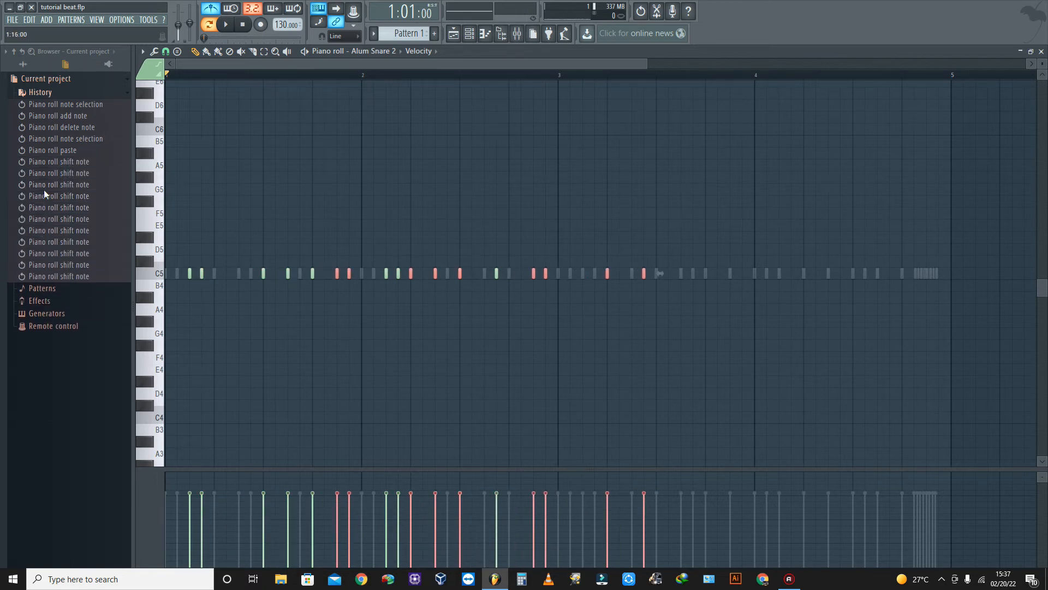
key(shift+Right)
key(shift+Right)
key(shift+Right)
key(shift+Right)
key(shift+Right)
key(shift+Right)
key(shift+Right)
key(shift+Right)
key(shift+Right)
key(shift+Right)
key(shift+Right)
key(shift+Right)
key(shift+Right)
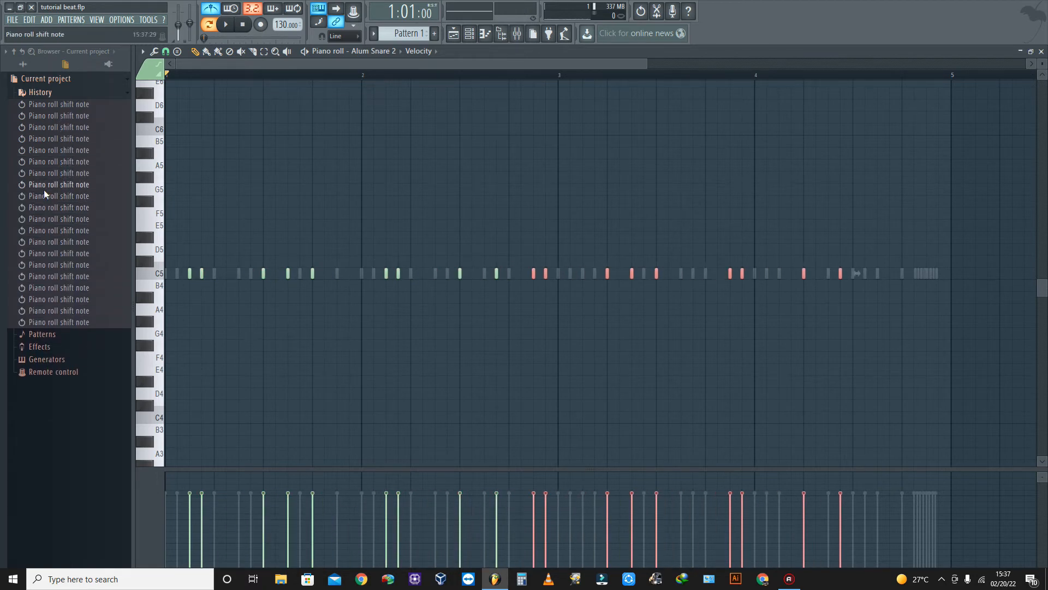
key(shift+Left)
key(shift+Left)
key(shift+Left)
key(shift+Left)
key(shift+Left)
key(shift+Left)
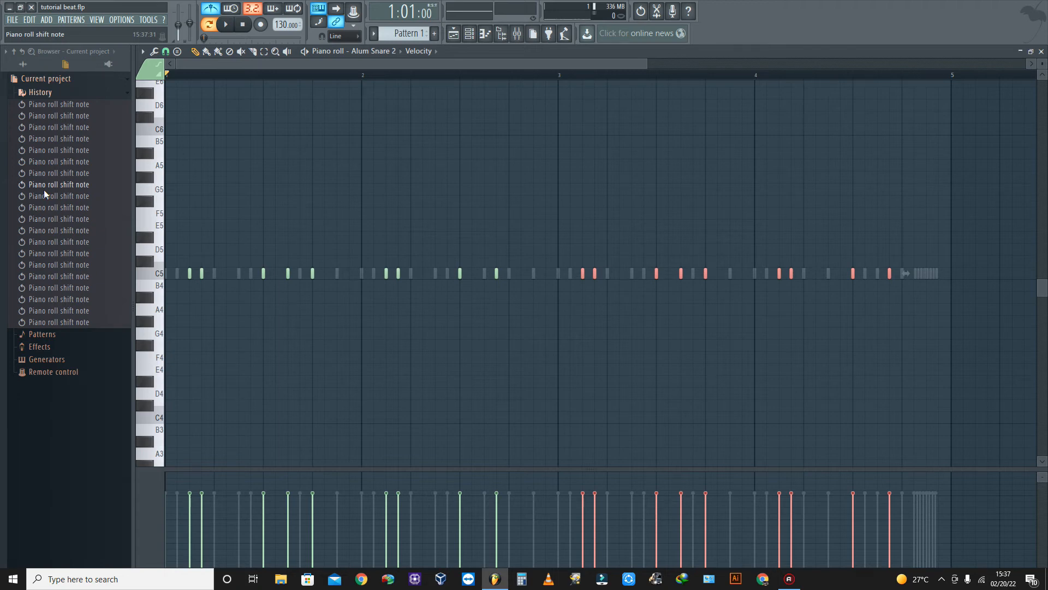
- Play the four-bar pattern and add one more C5 snare note on step 15 of bar 4
key(space)
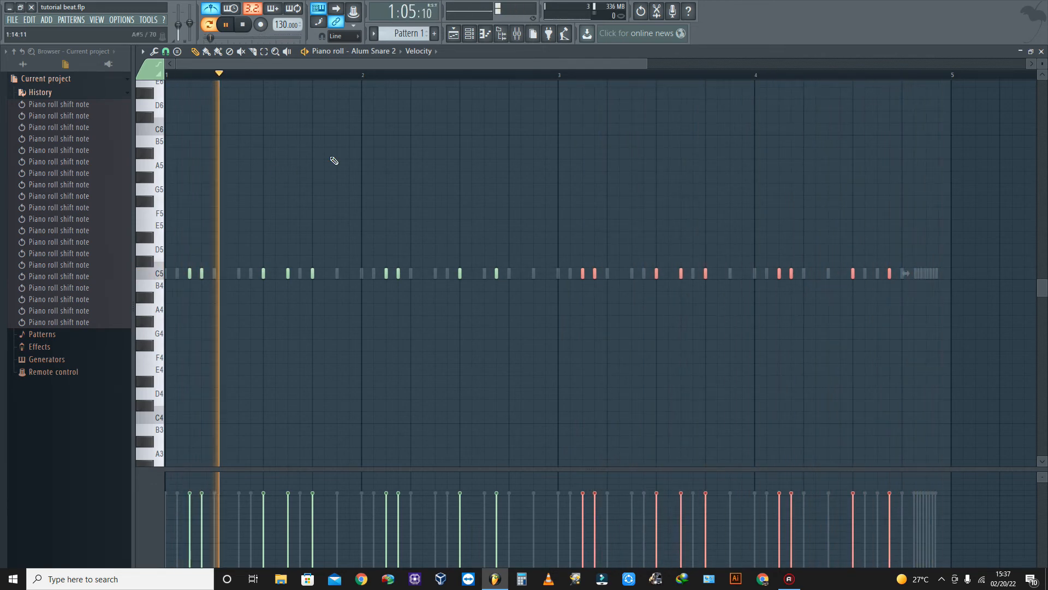
click(770, 143)
right_click(766, 141)
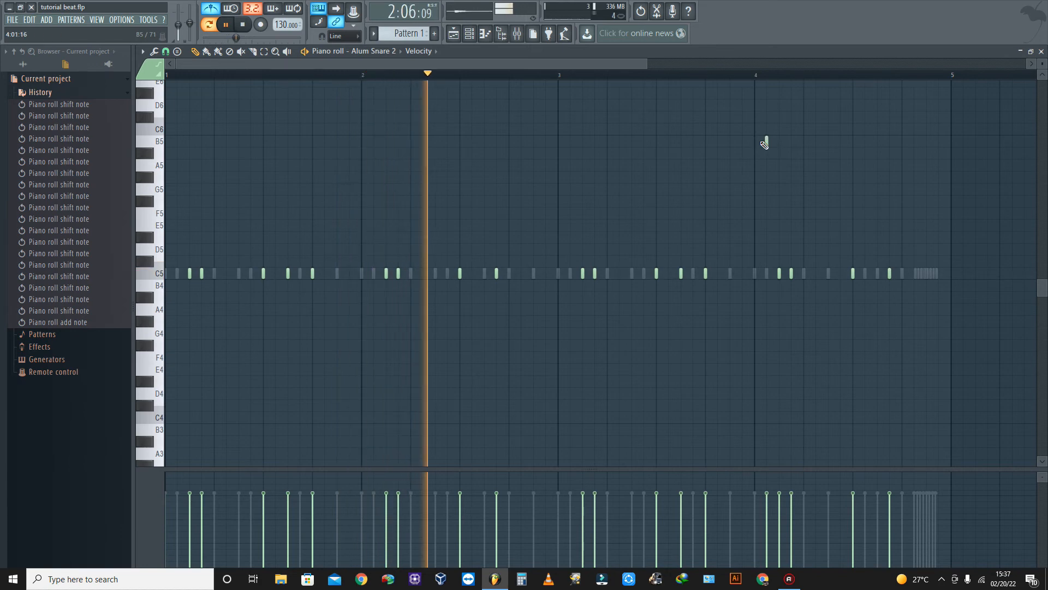
key(space)
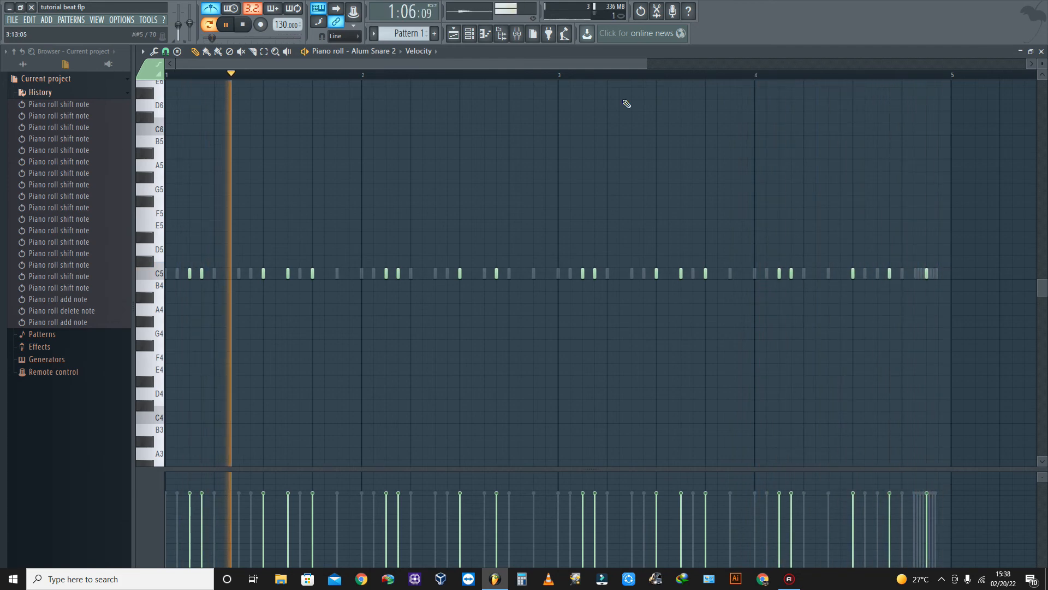
click(10, 22)
key(Escape)
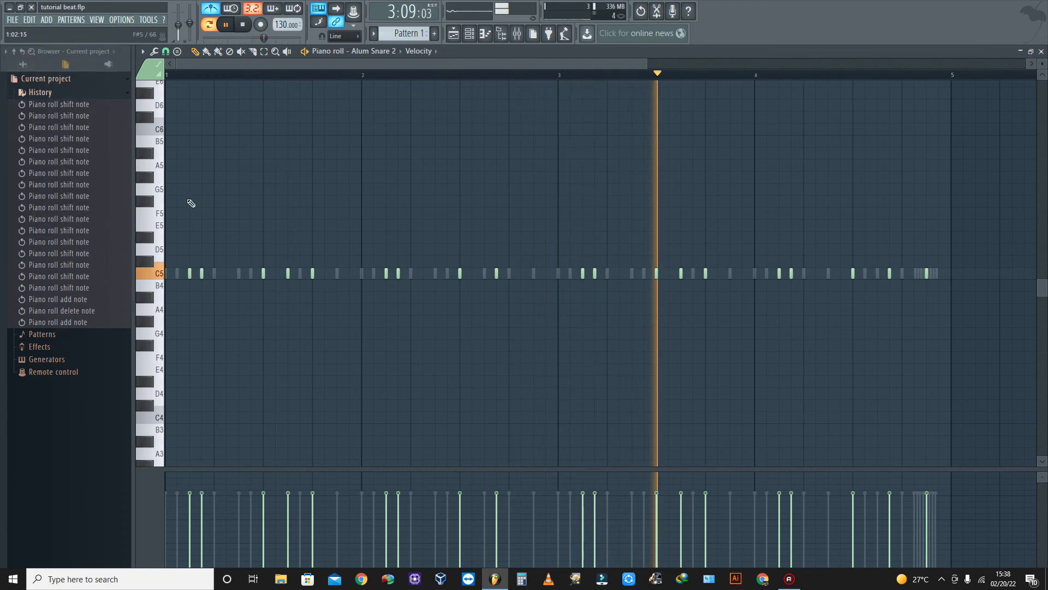